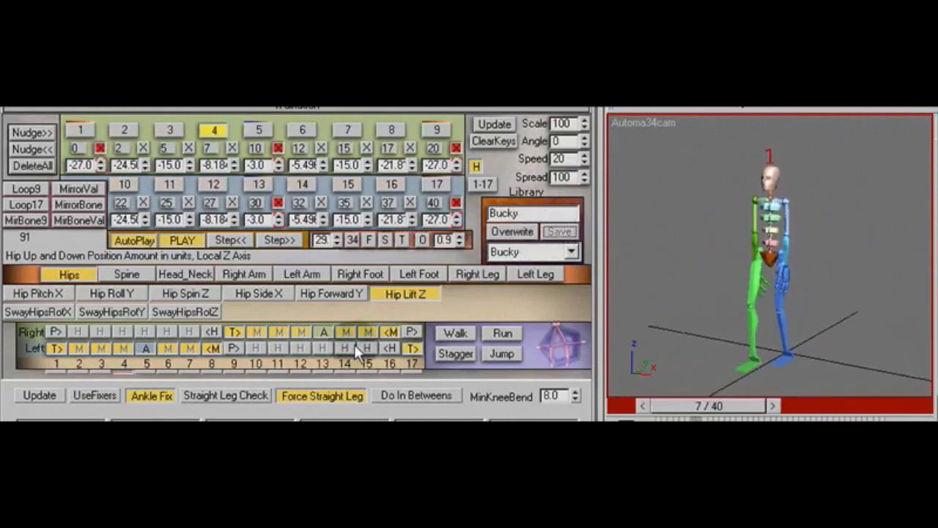
Load the Bucky motion and the CarlRove motion from the library to compare them on the skeleton.
click(572, 251)
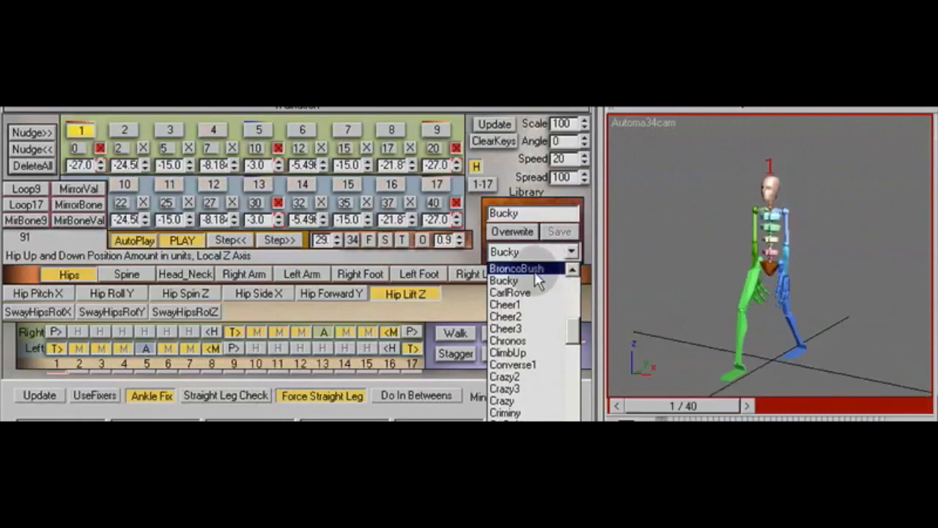
click(527, 280)
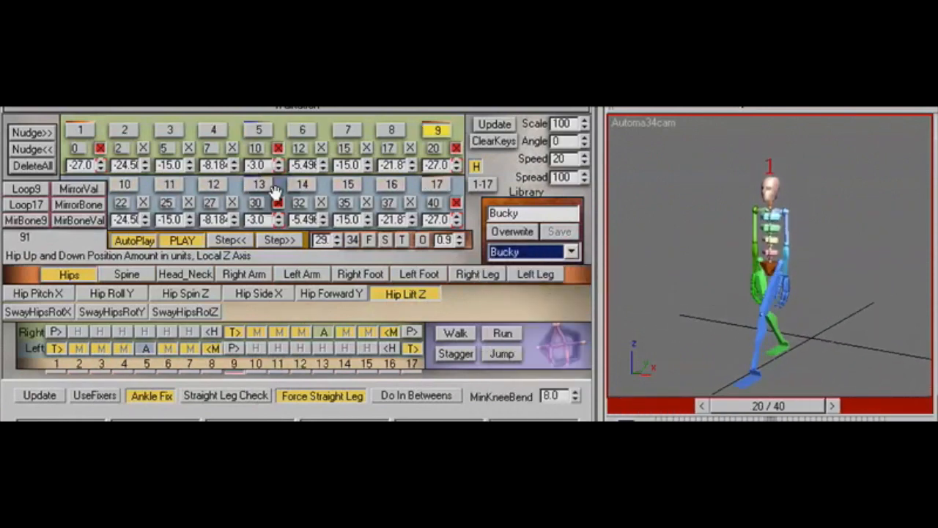
click(571, 251)
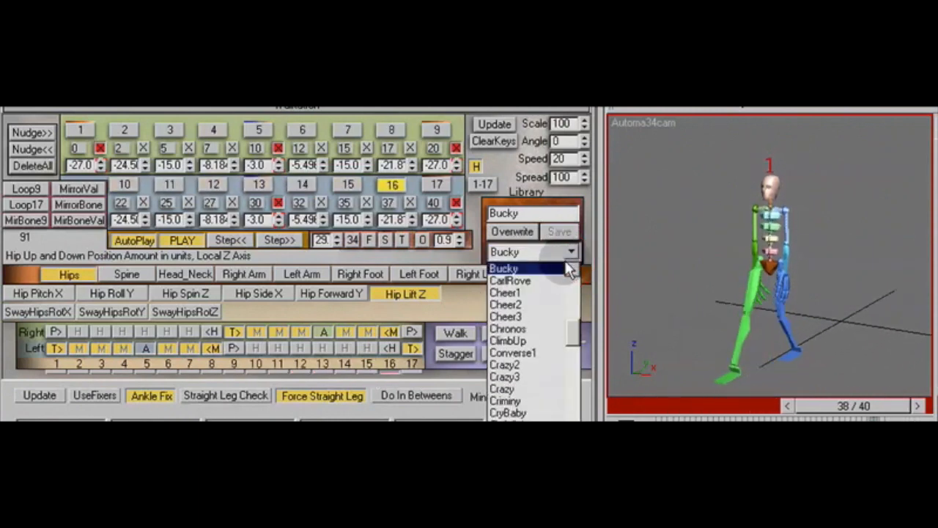
click(541, 282)
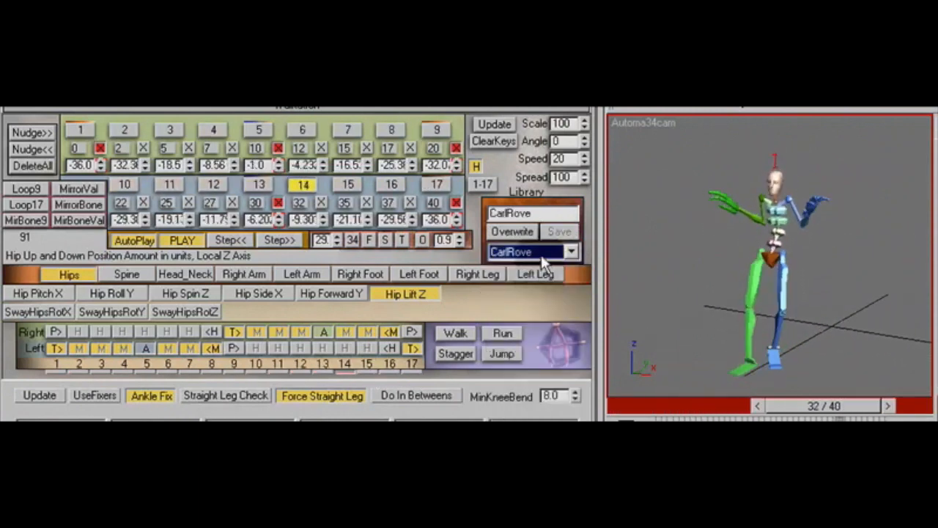
click(541, 256)
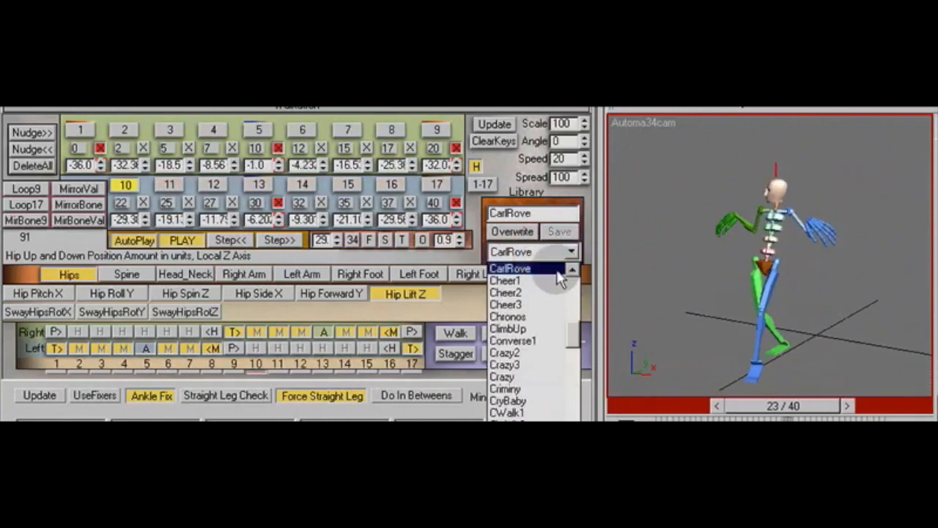
click(560, 277)
Load the Bucky motion from the library onto the skeleton.
click(569, 250)
scroll(552, 278, up, 1)
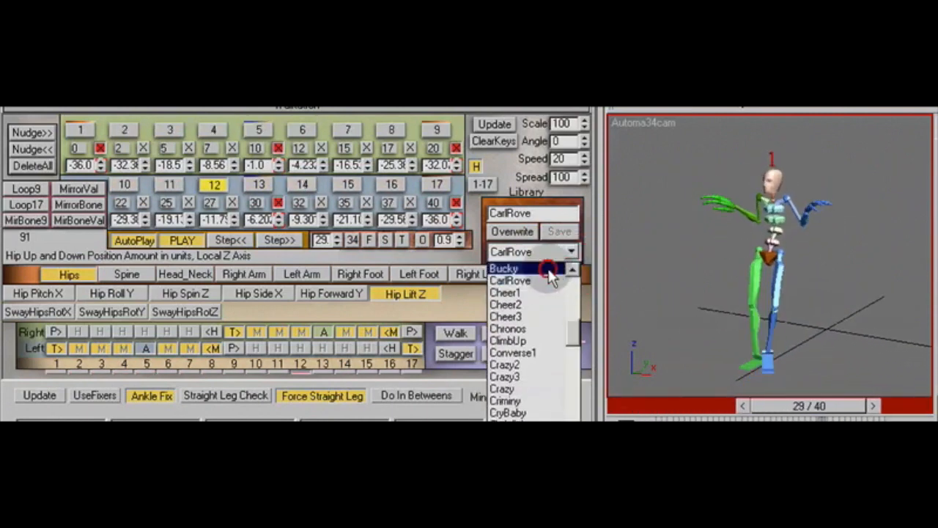
click(546, 269)
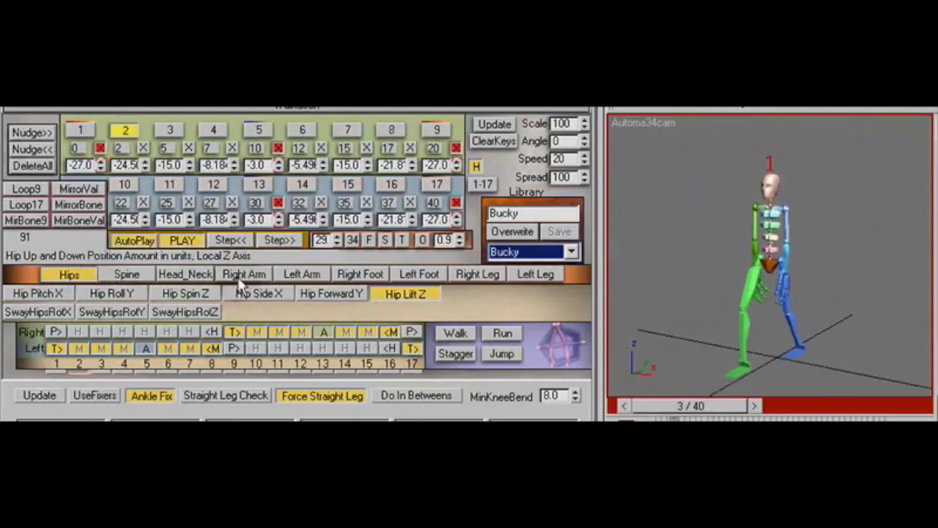
Enable Loop9 for Hip Lift Z and lower the hips to -112 at key 5.
click(369, 278)
click(70, 275)
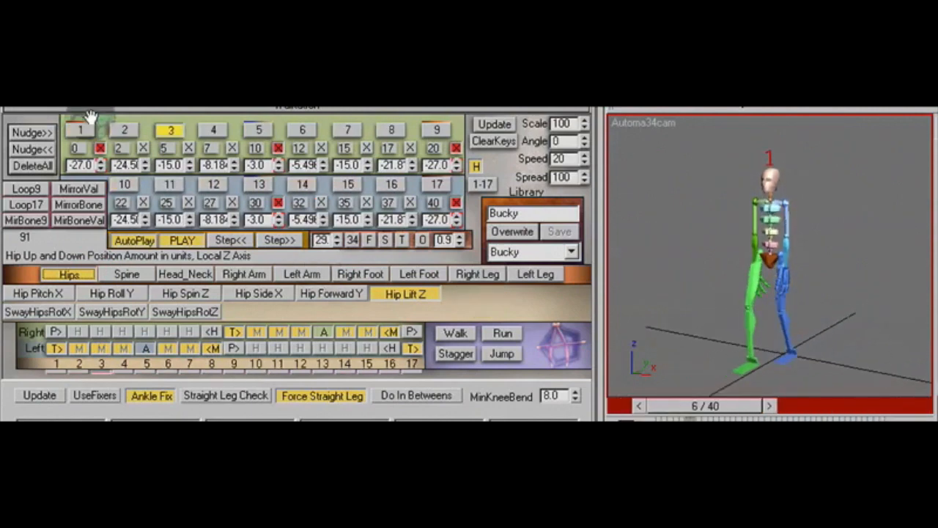
click(28, 189)
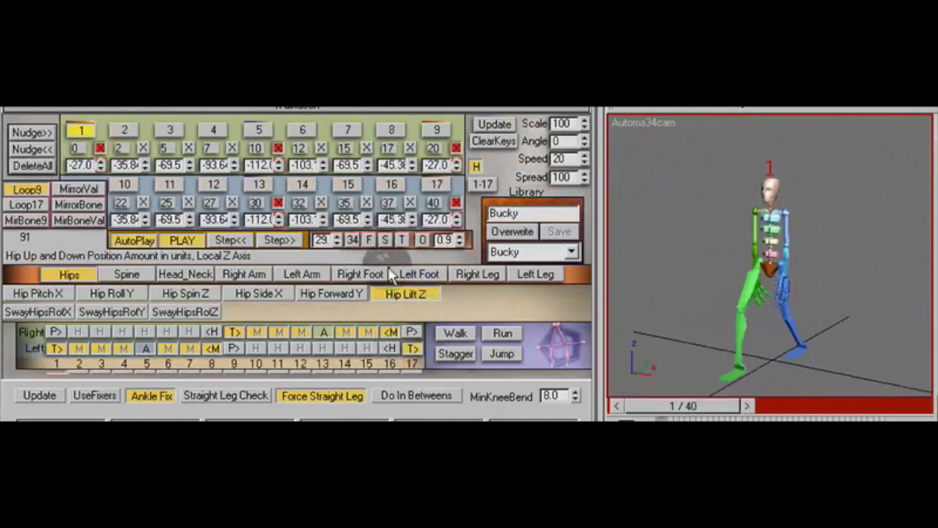
Replace Loop9 with MirrorBone and MirBone9 for the right foot, and set its Heel Lift to 74 at key 9.
click(361, 274)
click(27, 189)
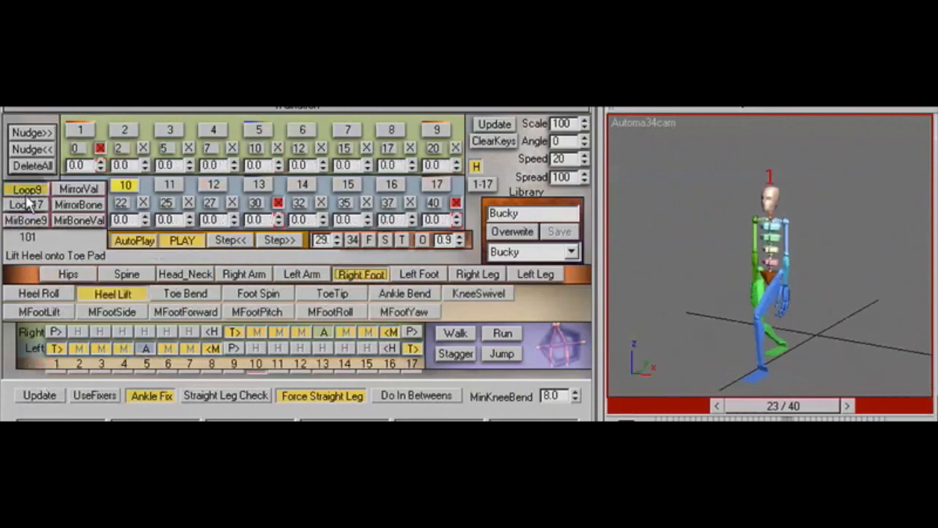
click(78, 205)
click(25, 221)
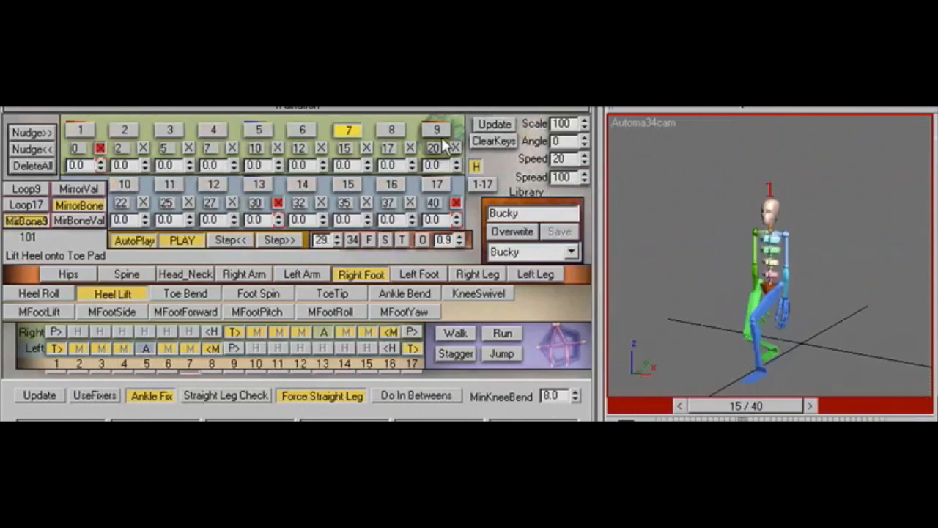
click(438, 130)
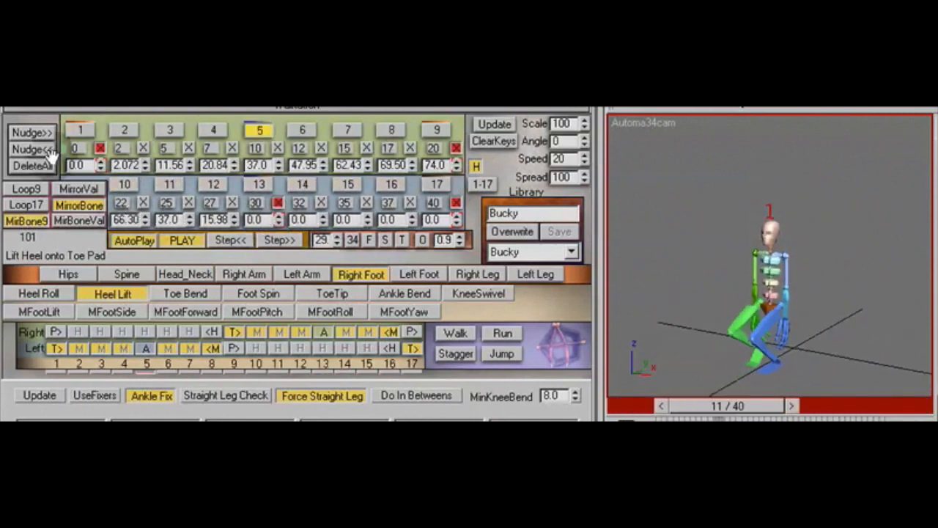
Set the right foot's Heel Roll to -41 at key 1 and reset it to 0 at key 2.
click(79, 132)
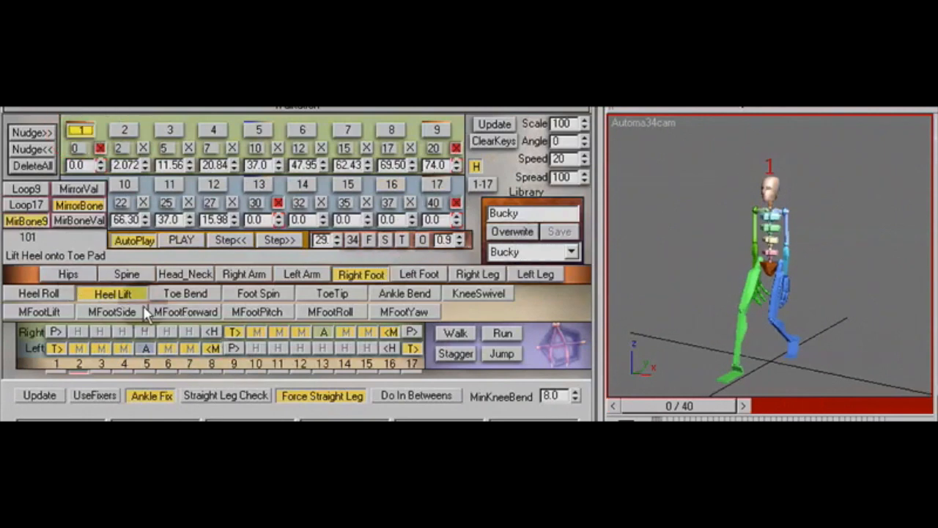
click(40, 293)
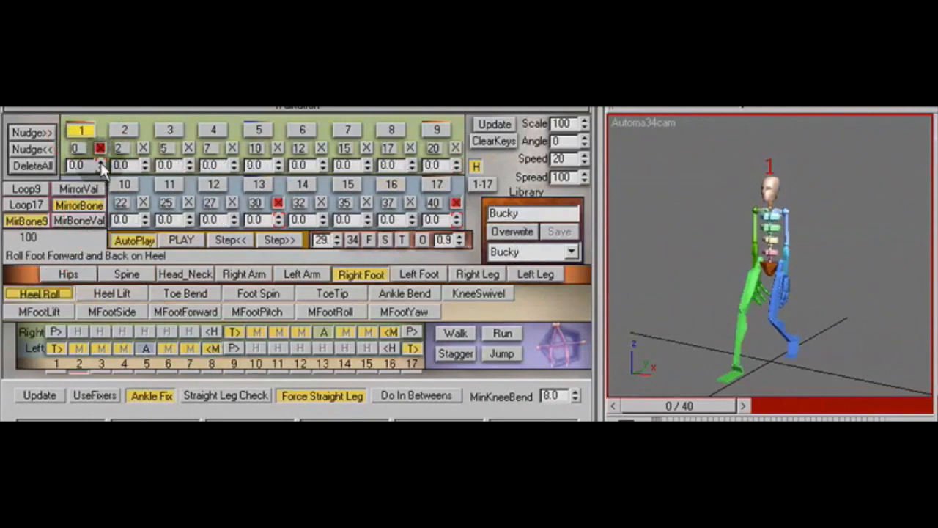
click(103, 204)
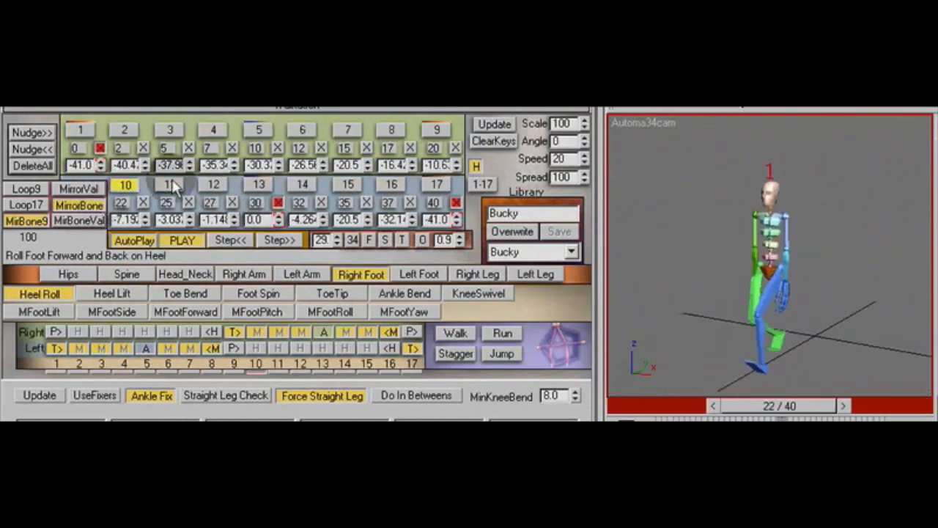
right_click(145, 164)
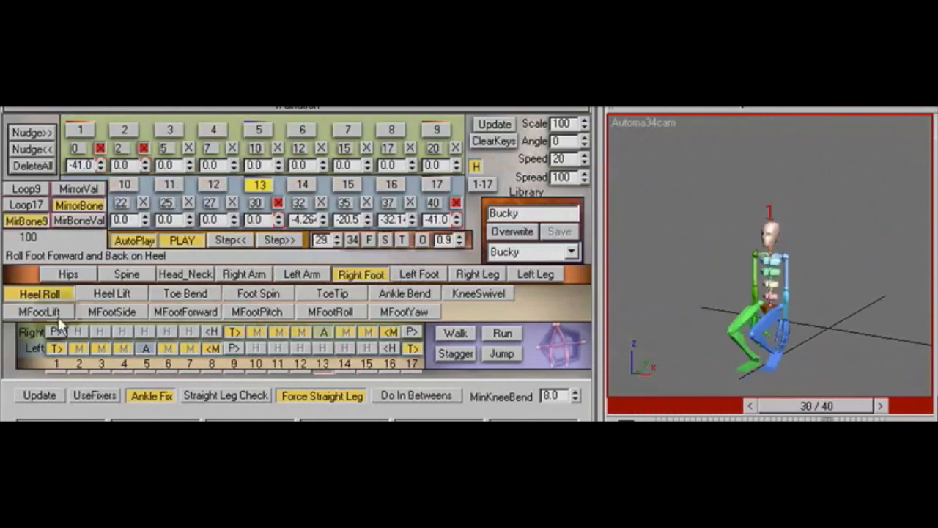
Raise the right foot off the ground by setting MFootLift to 61 at key 13.
click(38, 312)
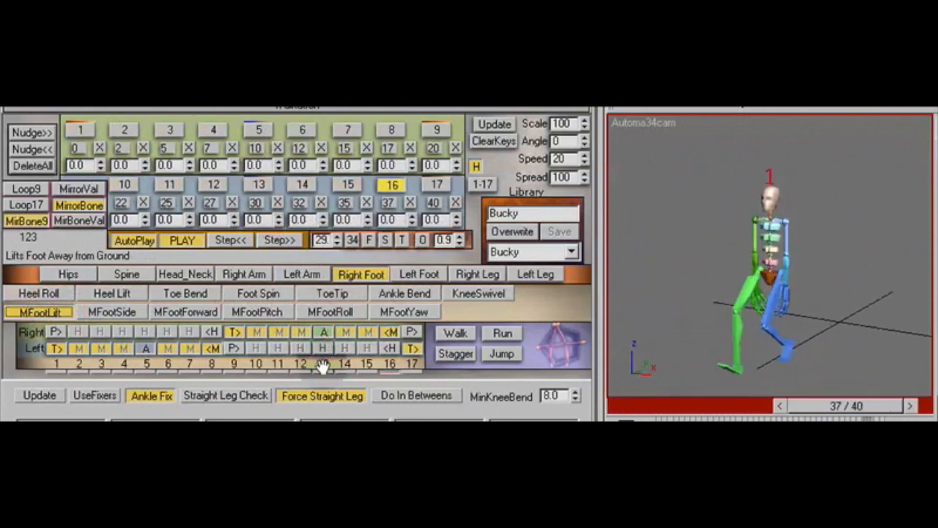
click(258, 186)
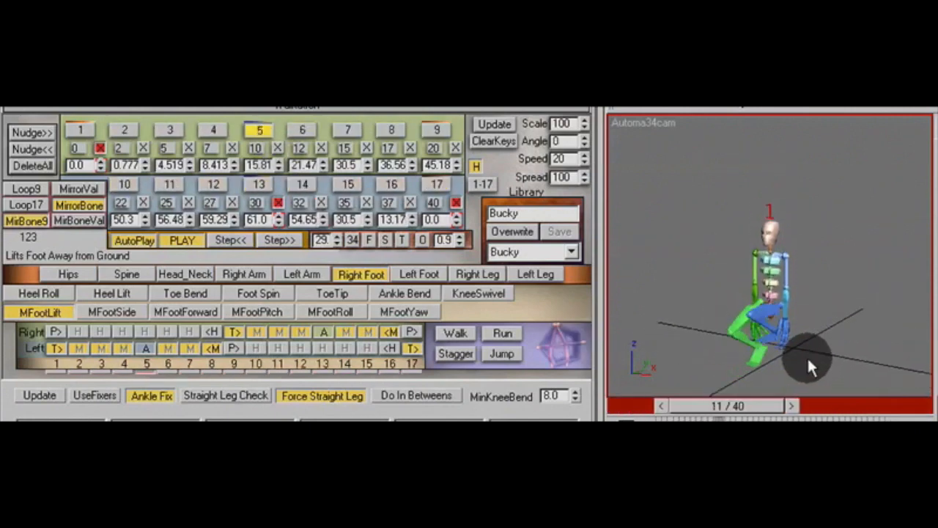
In the side camera view, set the right foot's Heel Roll to 39 at key 13 and key it at 0 on key 9.
click(40, 293)
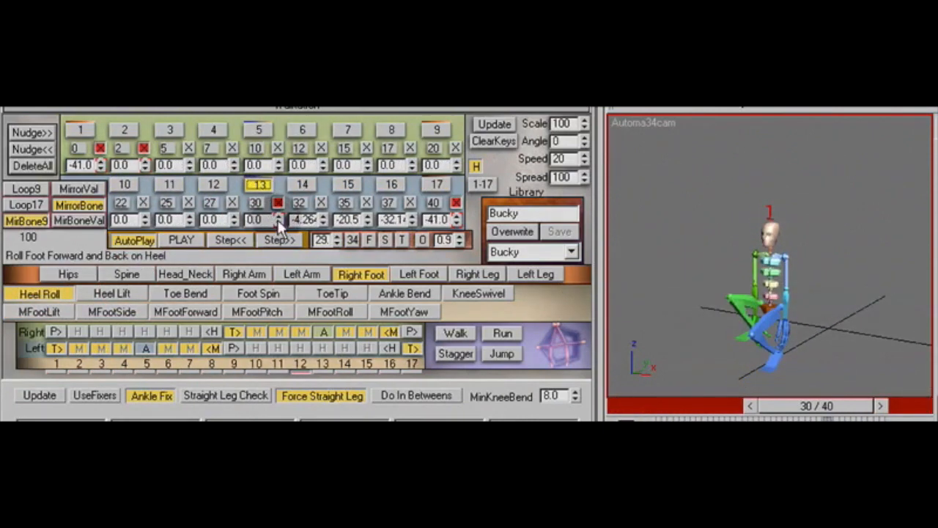
click(385, 242)
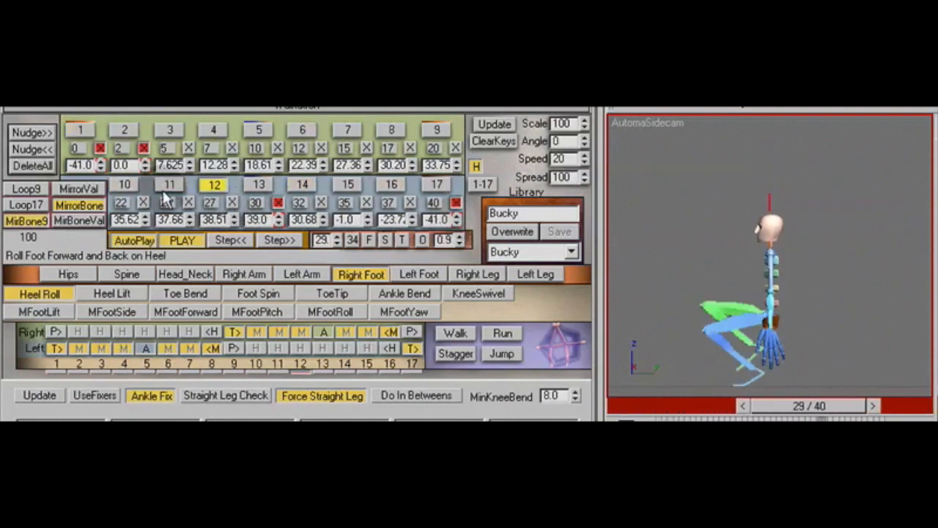
click(456, 147)
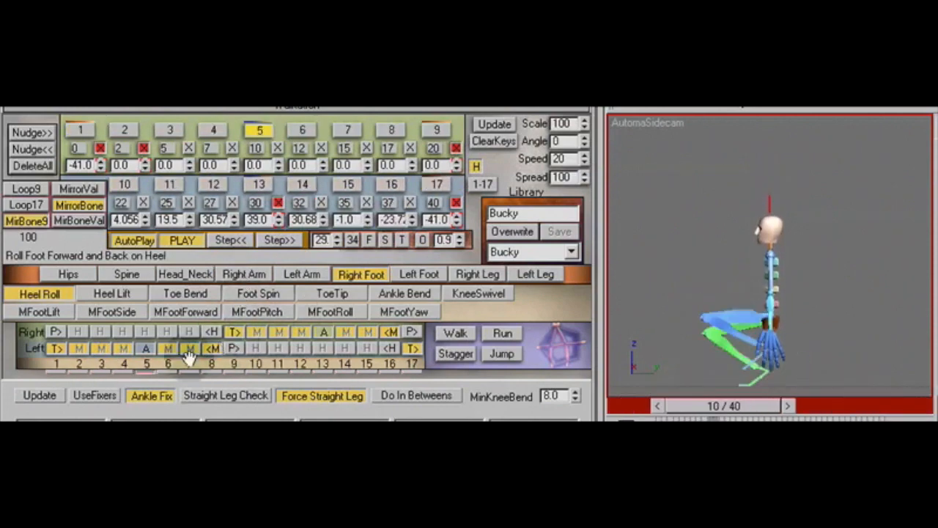
Set Spine1 Bend to -34 at key 1, 31.5 at keys 5 and 13, and -39 at key 9, and enable Loop9.
click(126, 274)
click(64, 295)
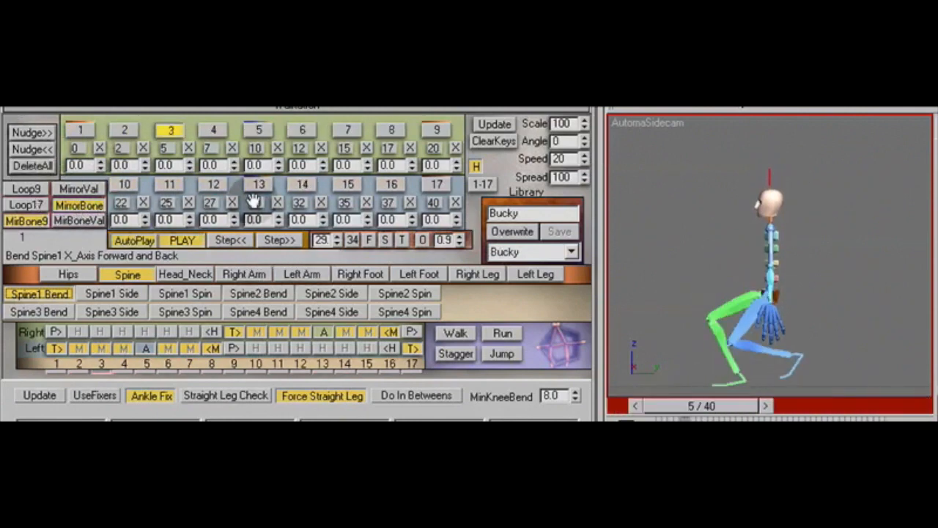
click(97, 189)
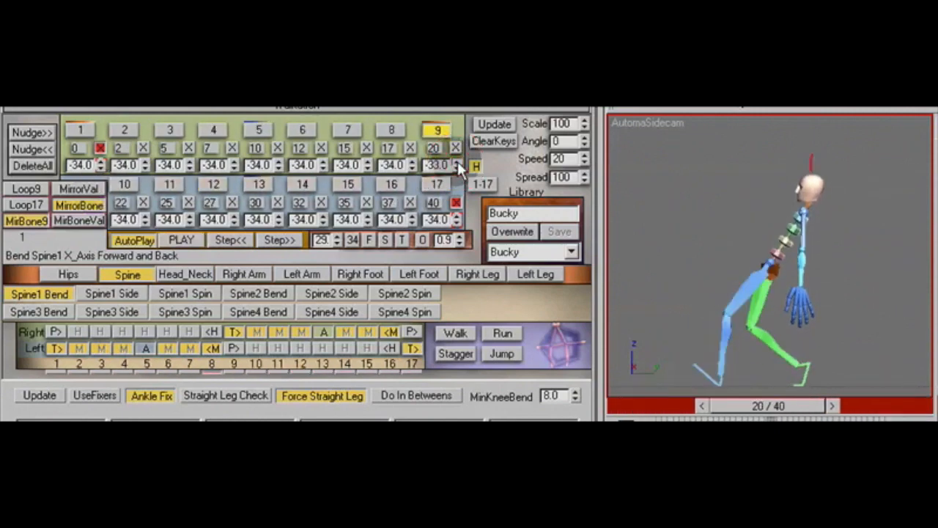
drag(458, 165, 426, 198)
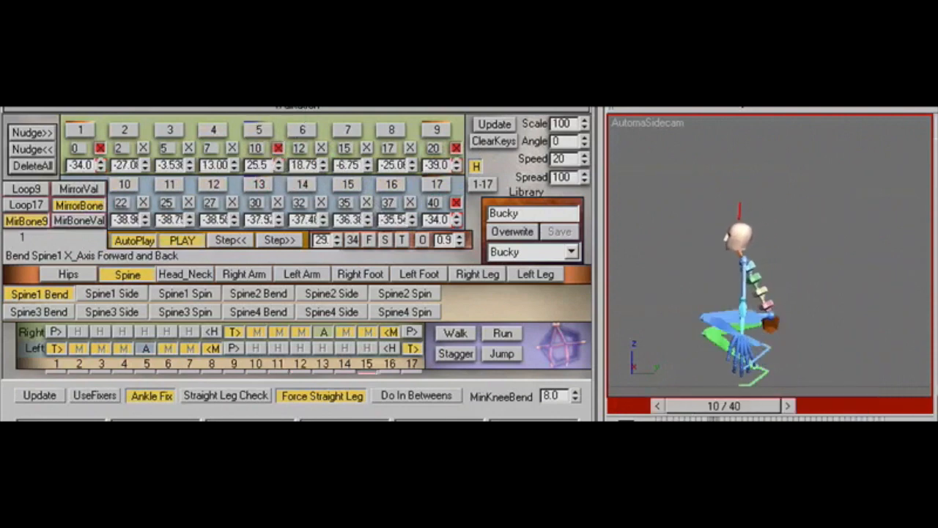
click(28, 189)
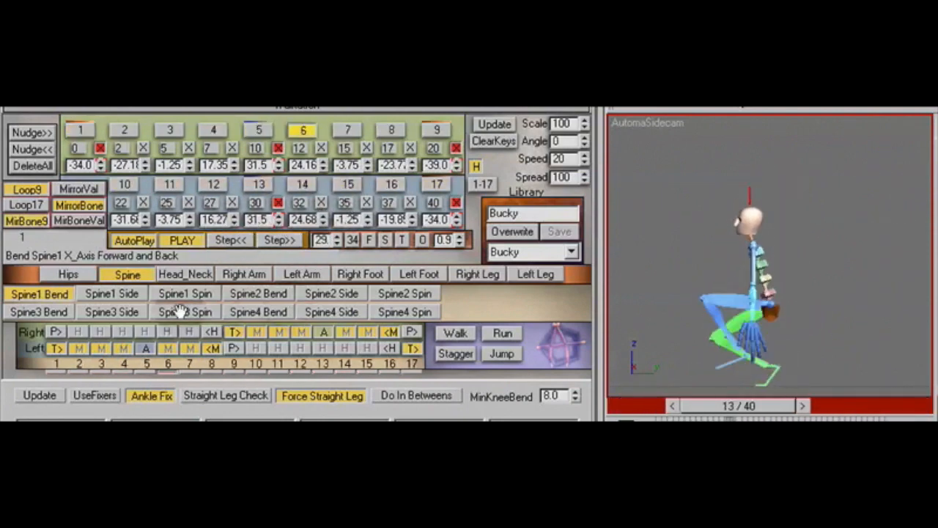
Set the looped Spine2 Bend to 5 at keys 1 and 9.
click(248, 293)
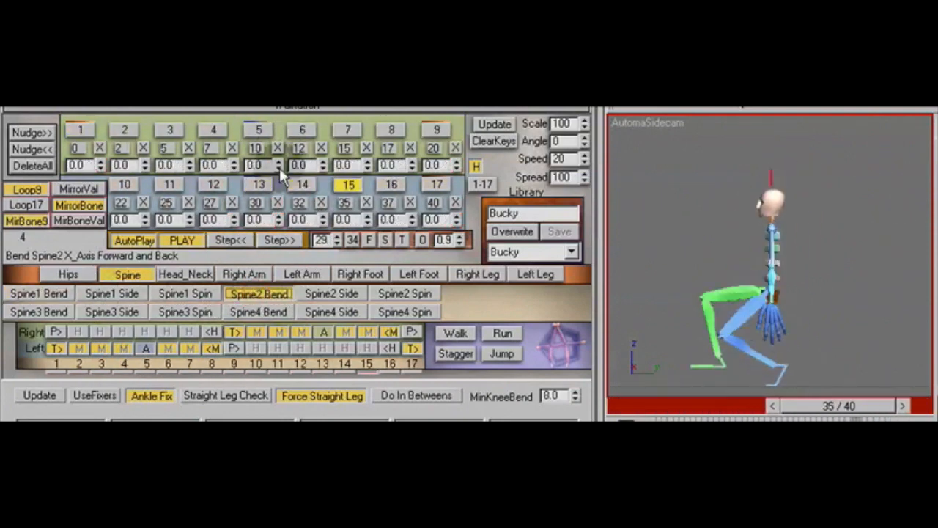
click(99, 168)
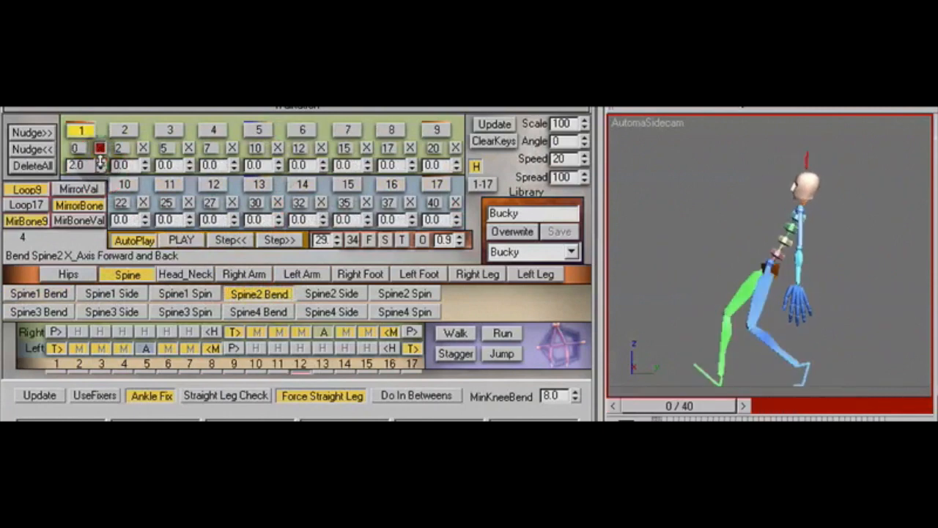
drag(102, 166, 103, 168)
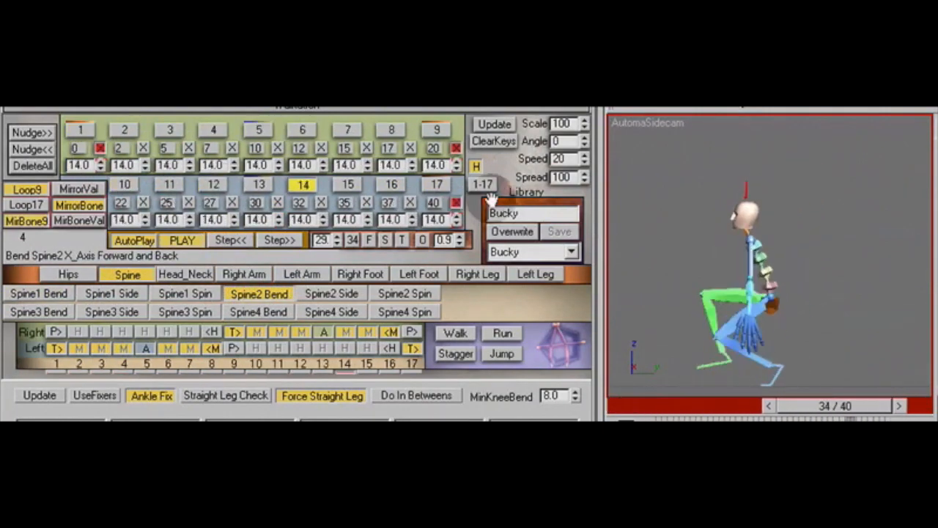
drag(457, 166, 458, 172)
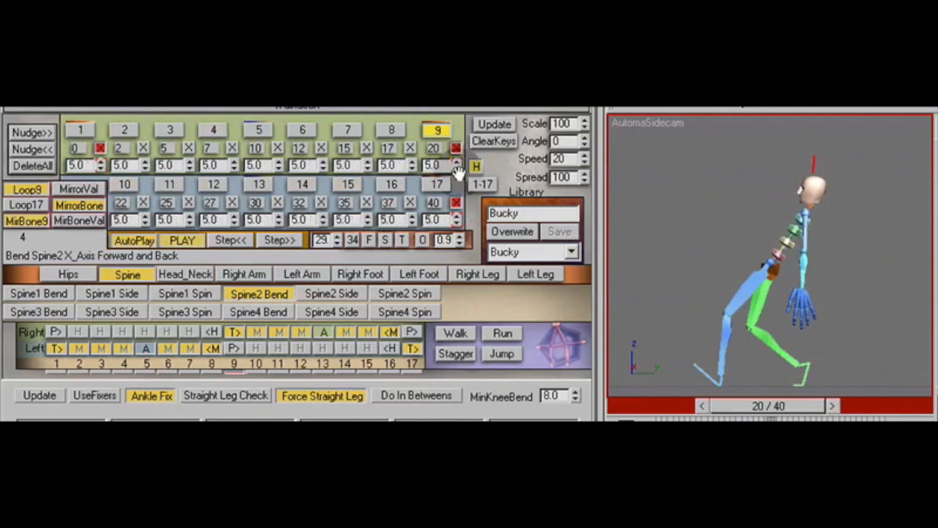
Set Spine2 Bend to -15 at key 5.
click(279, 162)
drag(280, 134, 279, 197)
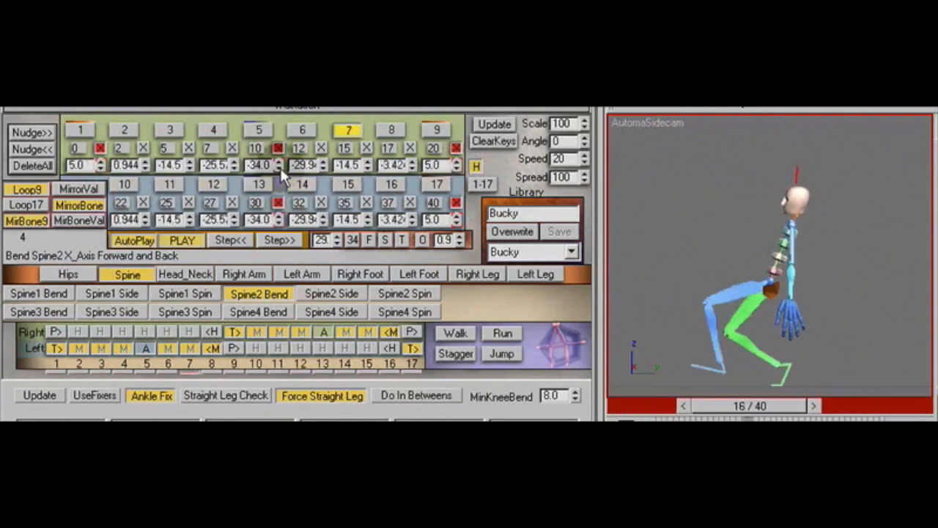
click(278, 162)
drag(277, 145, 277, 142)
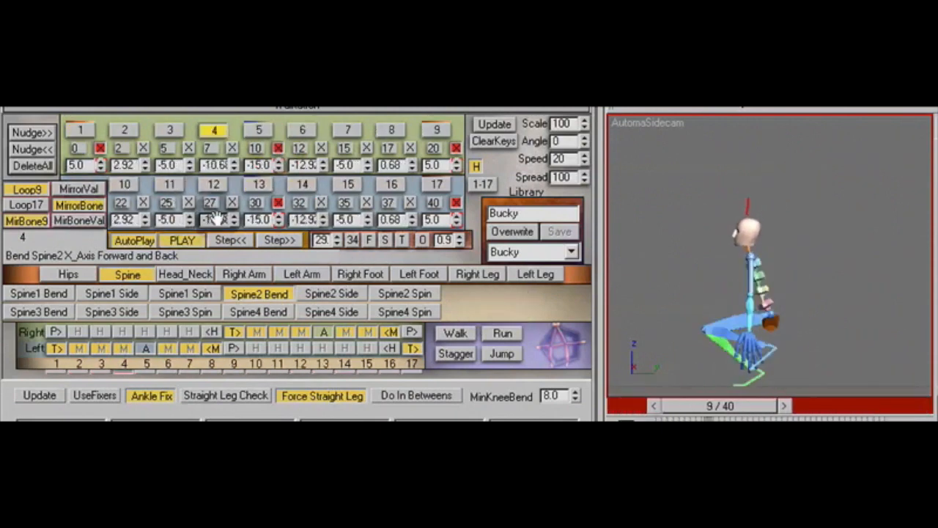
Turn off Loop9 for the right arm and, in the three-quarter camera view, set ArmSwing to -63 at key 1.
click(246, 274)
click(28, 190)
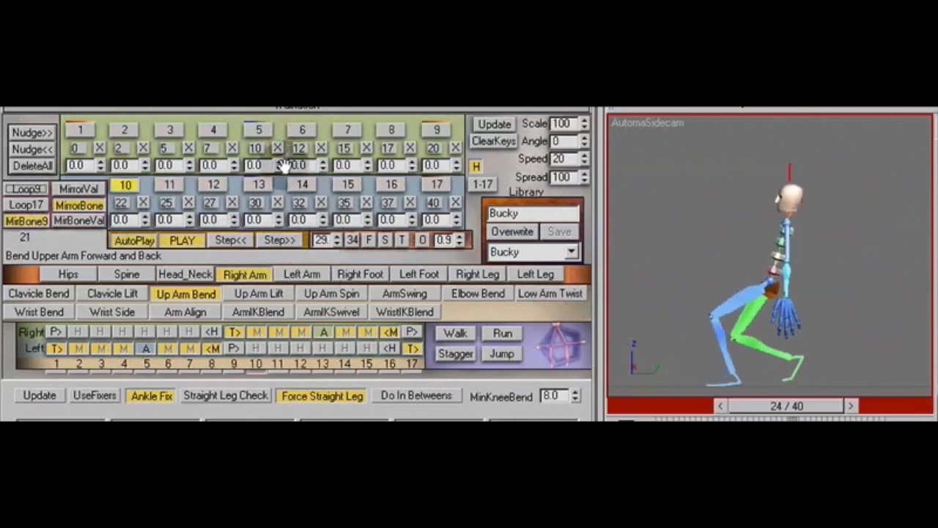
click(352, 239)
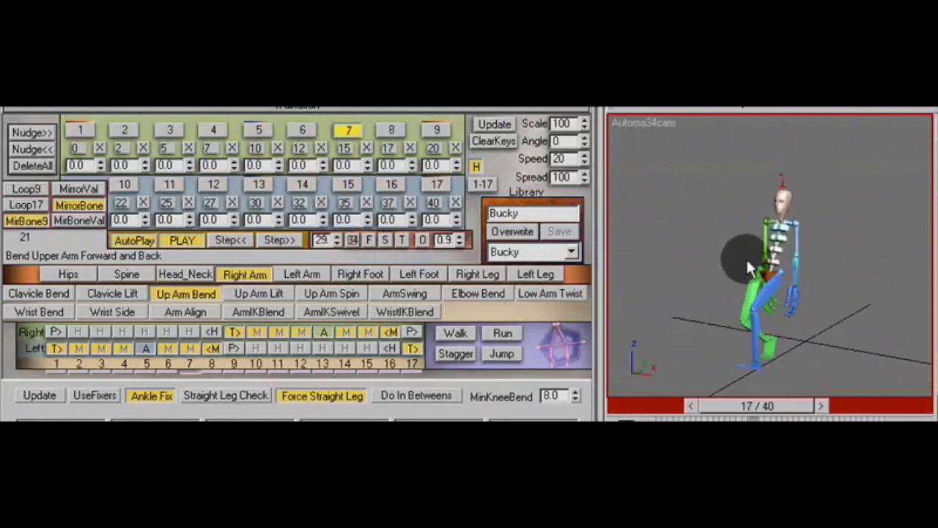
click(405, 294)
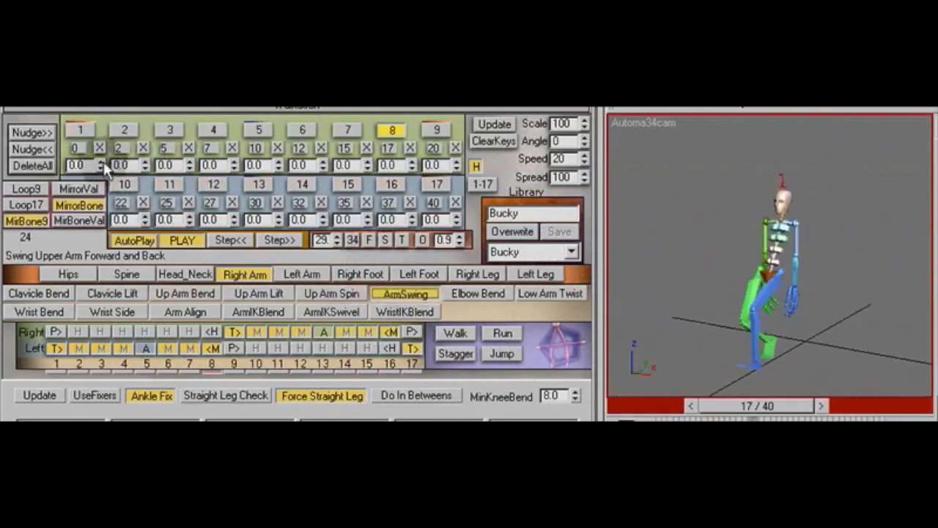
drag(101, 166, 104, 220)
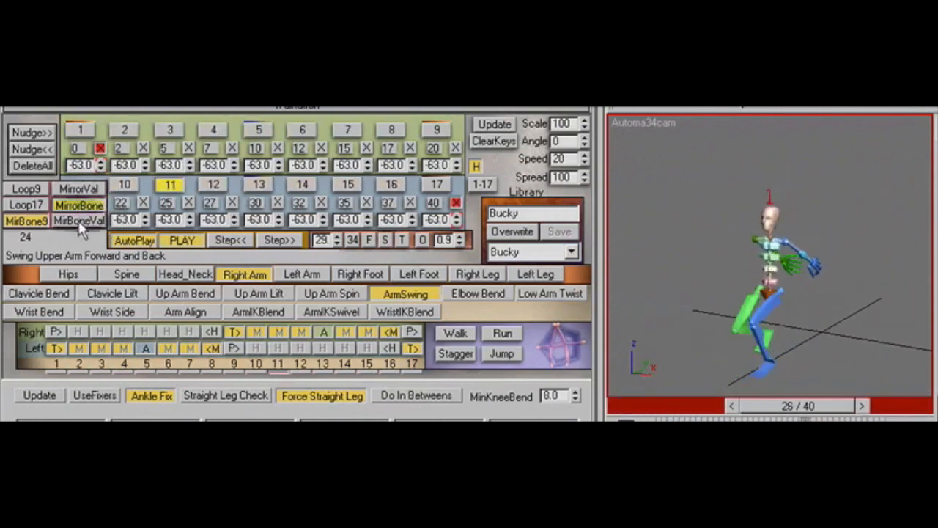
Enable Loop9, MirrorVal and MirBoneVal with MirBone9 off, and set the right arm's ArmSwing to -70 at key 1.
click(83, 190)
click(85, 218)
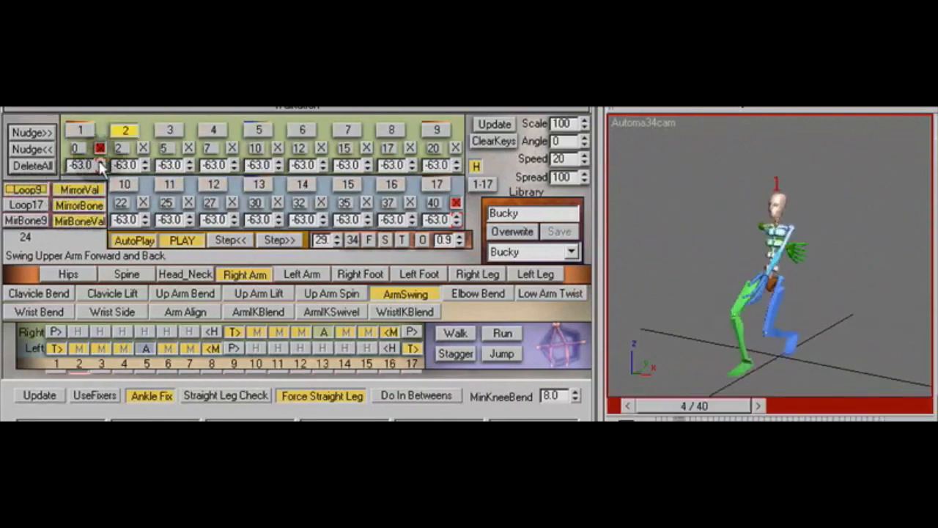
drag(99, 160, 99, 166)
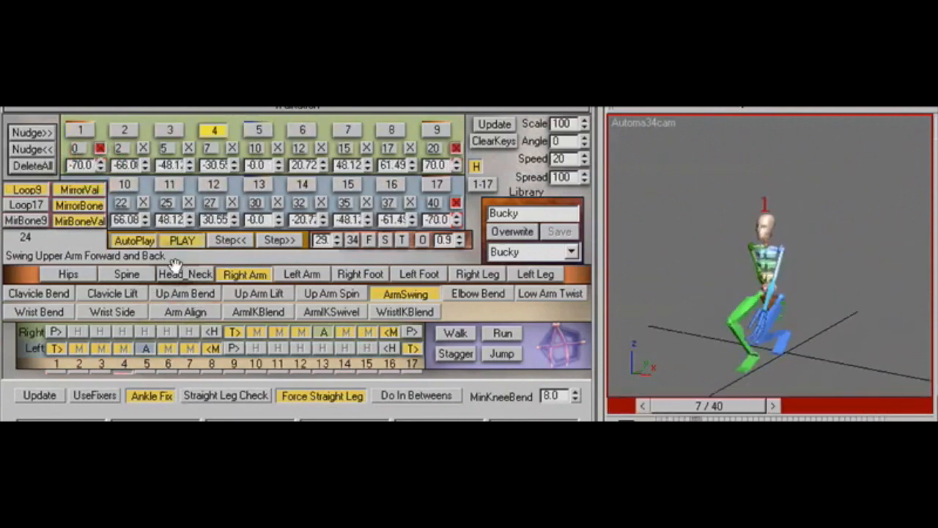
Save the current walk over the existing Bucky library entry.
click(515, 233)
click(558, 233)
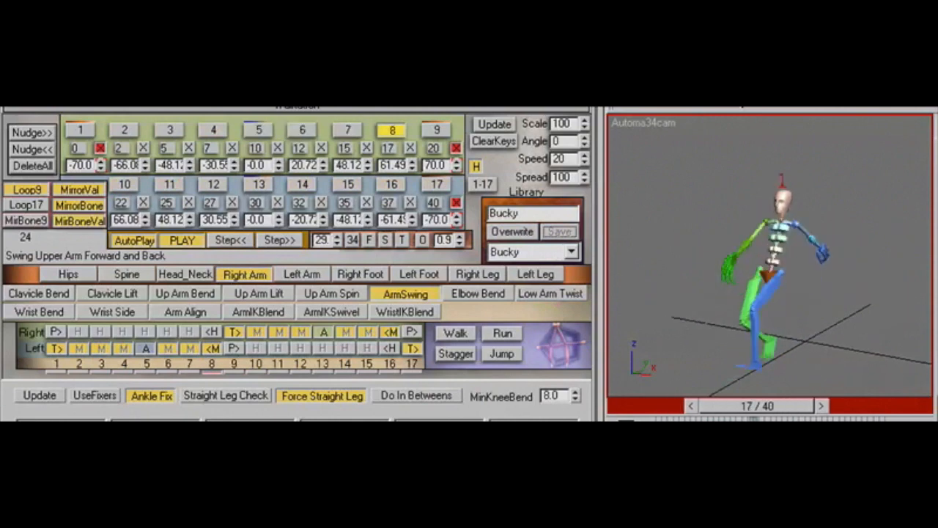
click(521, 235)
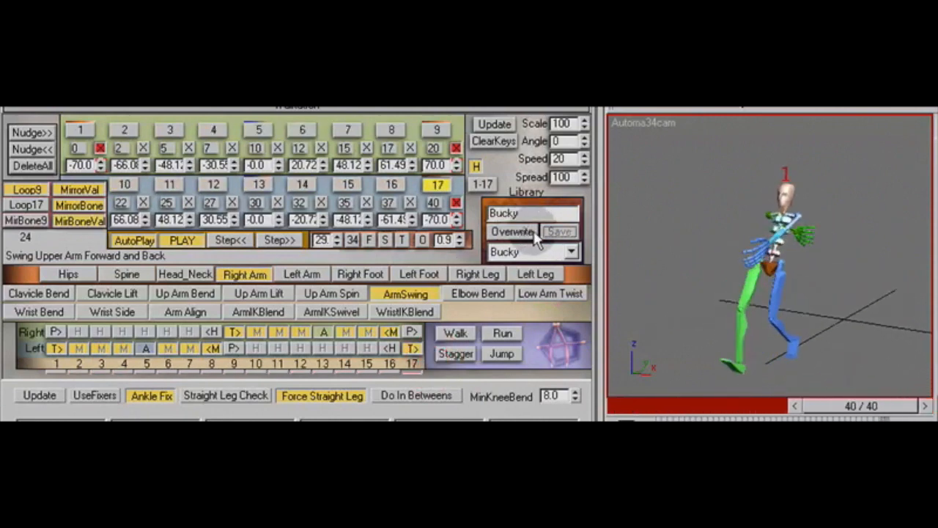
click(547, 233)
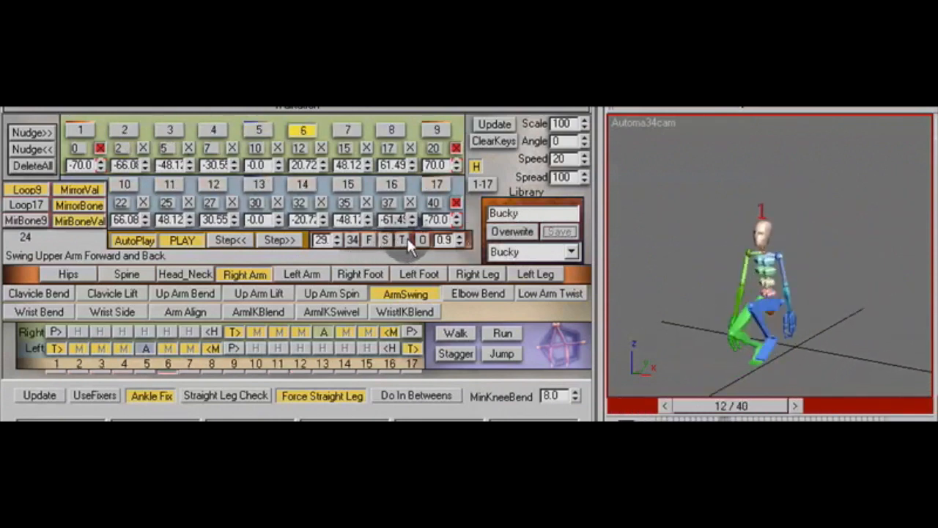
Set the right arm's Elbow Bend to 11 at key 1, 30 at key 5 and 66 at key 9.
click(462, 295)
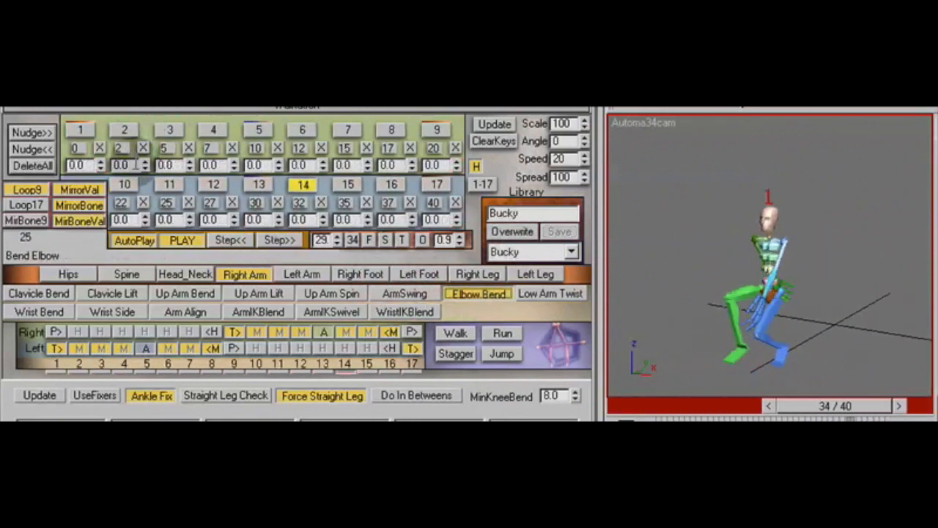
click(101, 162)
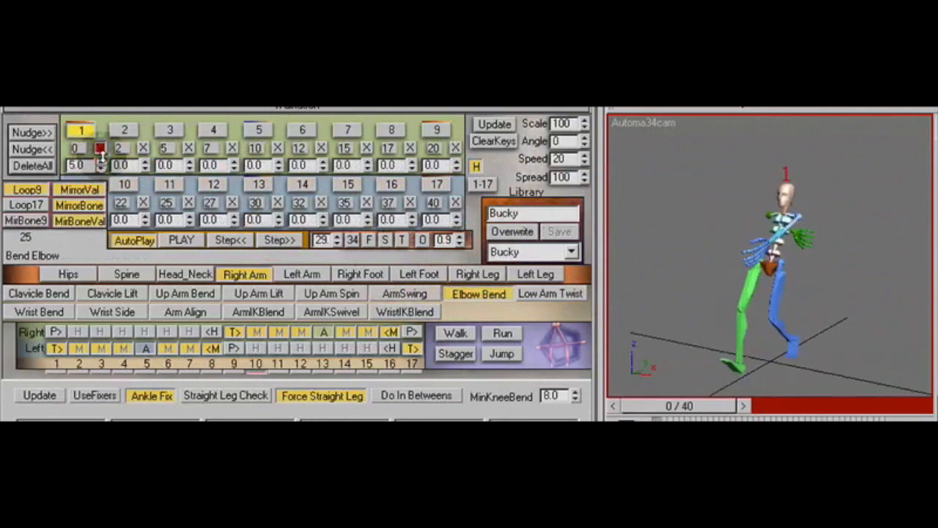
click(101, 162)
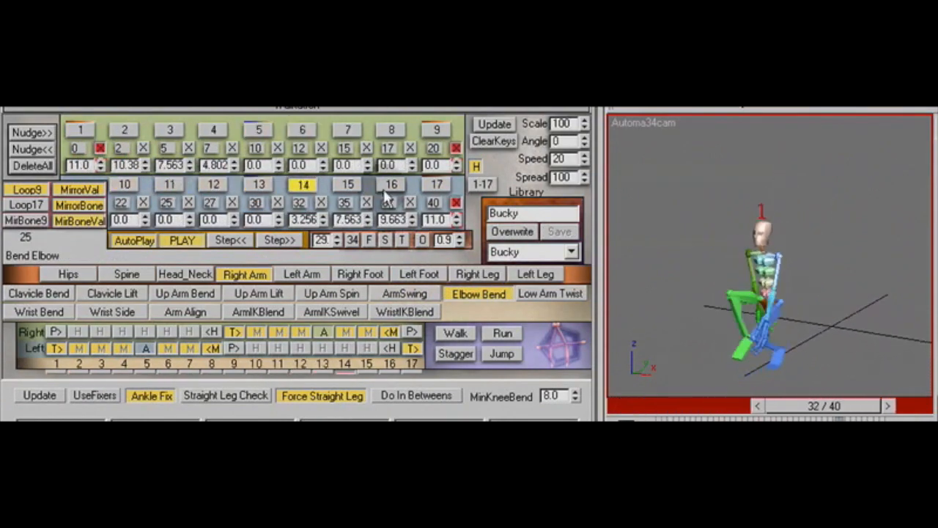
click(279, 148)
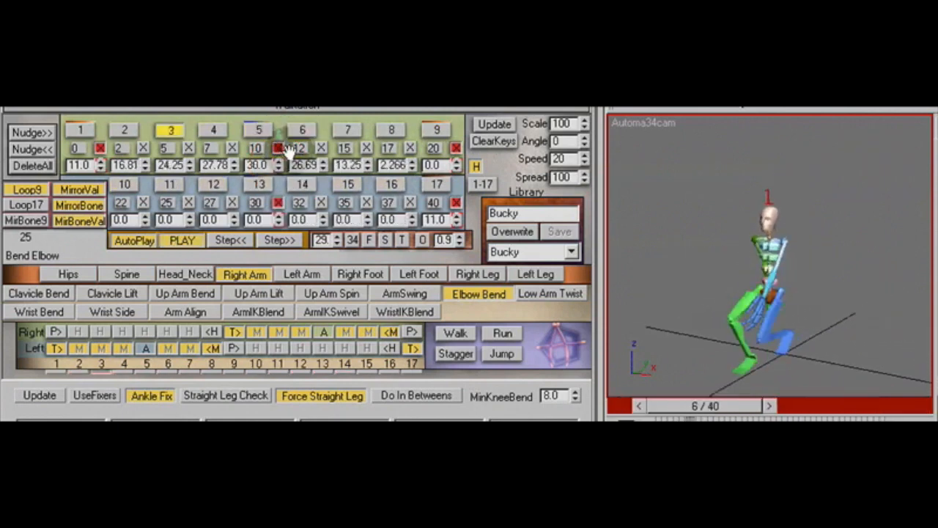
click(457, 162)
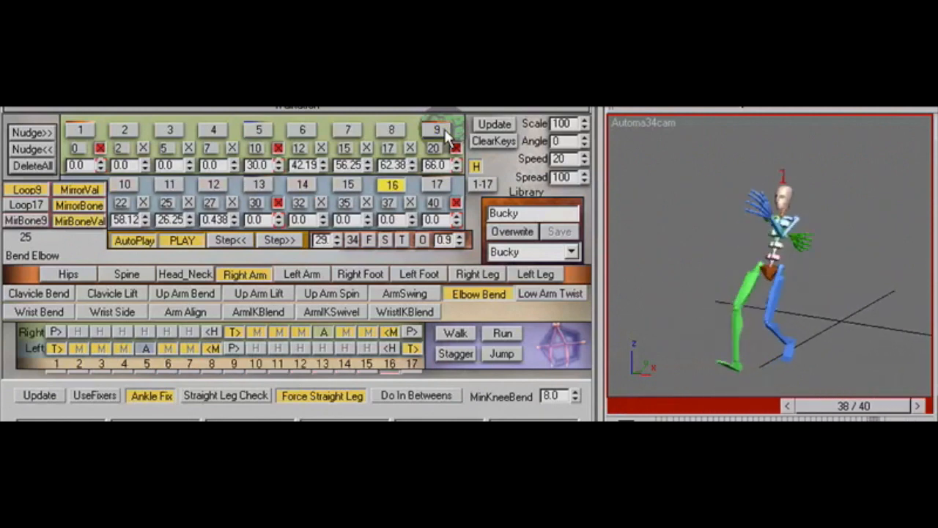
Turn off MirrorVal for the right arm's Low Arm Twist and set it to -40 at key 1.
click(544, 294)
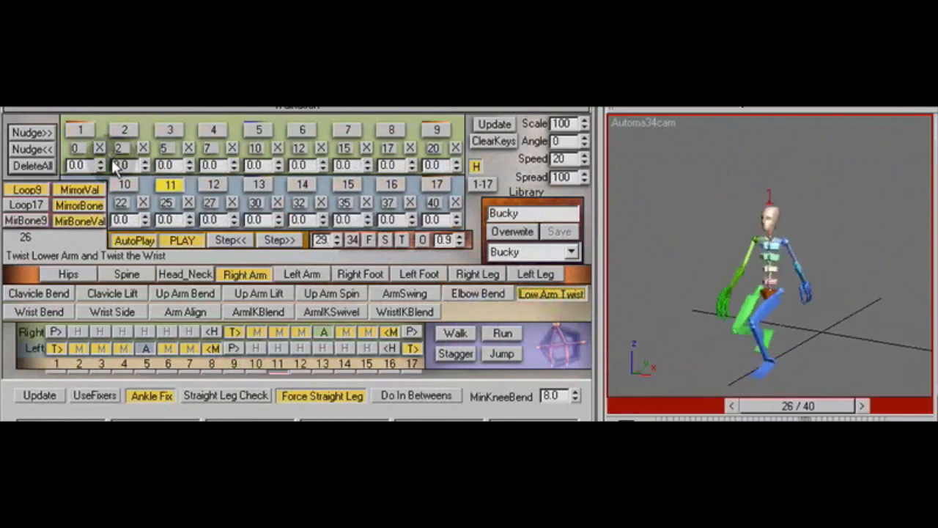
click(74, 189)
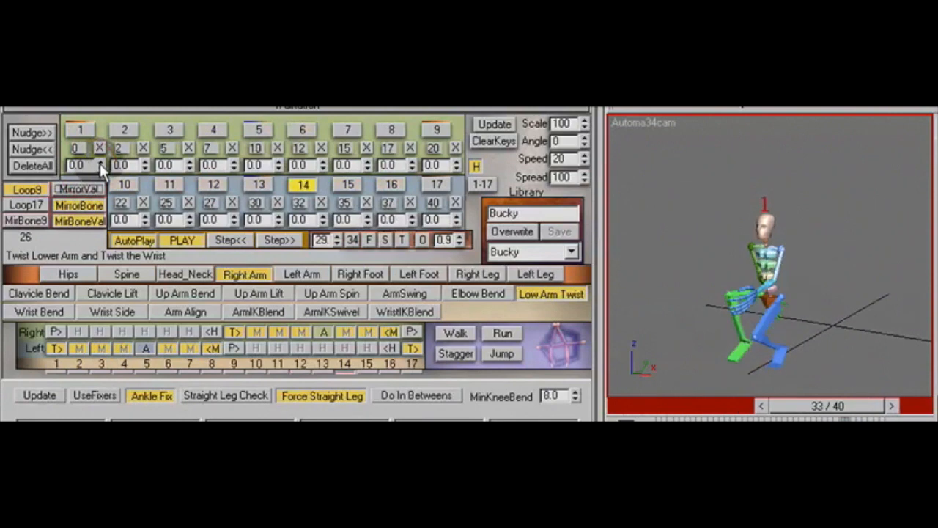
drag(101, 168, 100, 149)
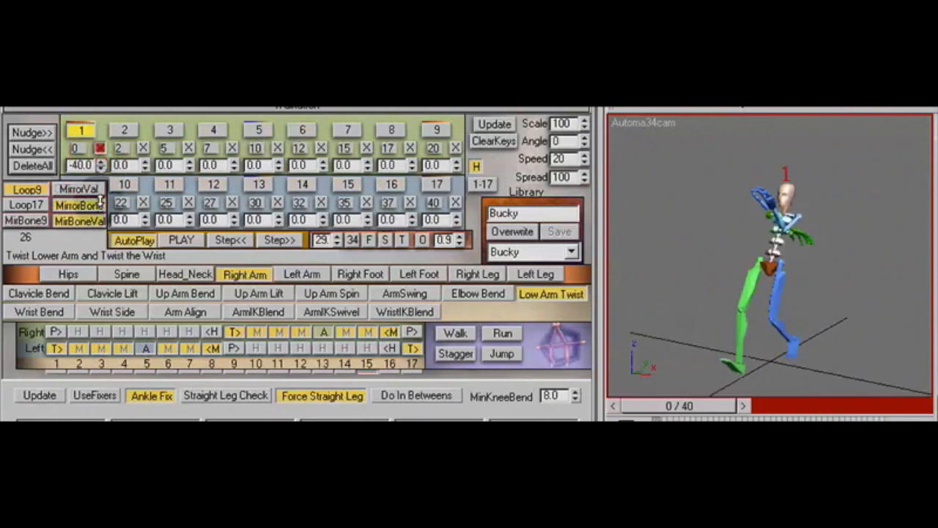
drag(100, 200, 100, 201)
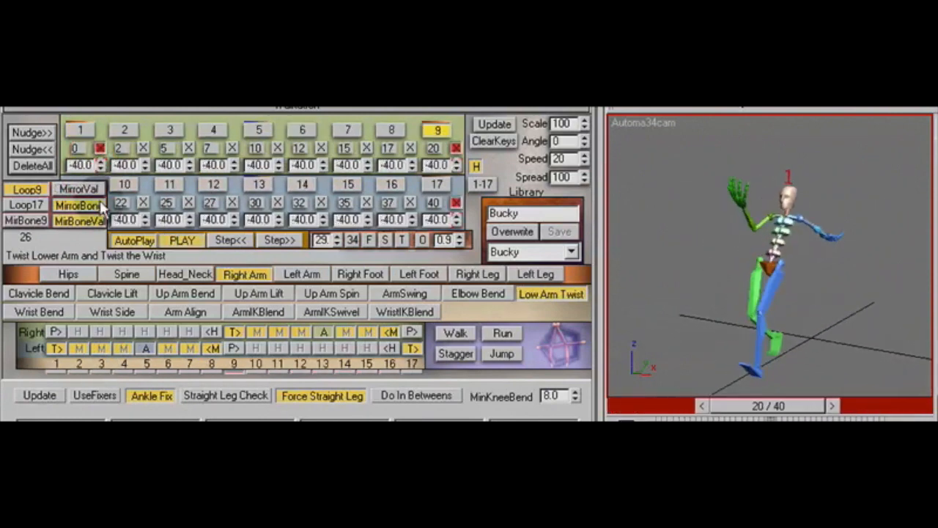
Try a right Wrist Bend of 75 at key 1, and set it to -57 with MirrorVal enabled.
click(52, 312)
click(99, 163)
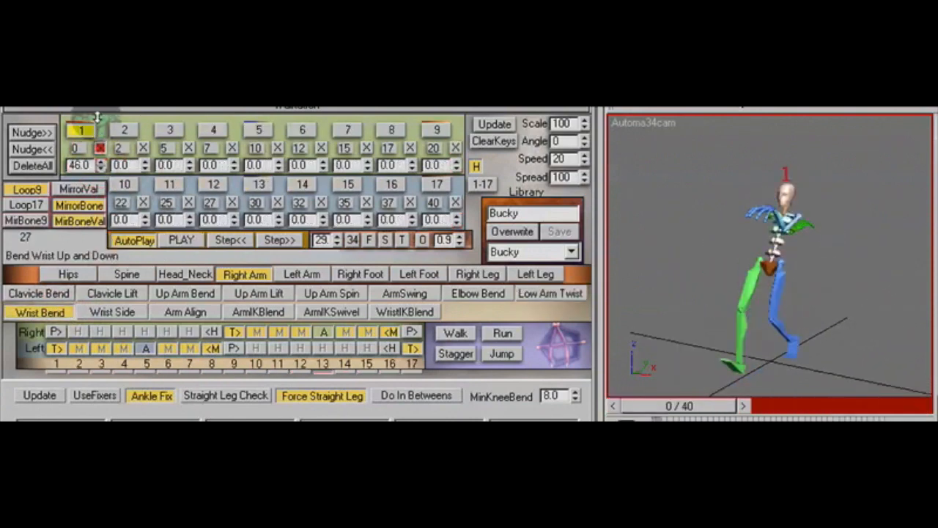
drag(101, 166, 107, 169)
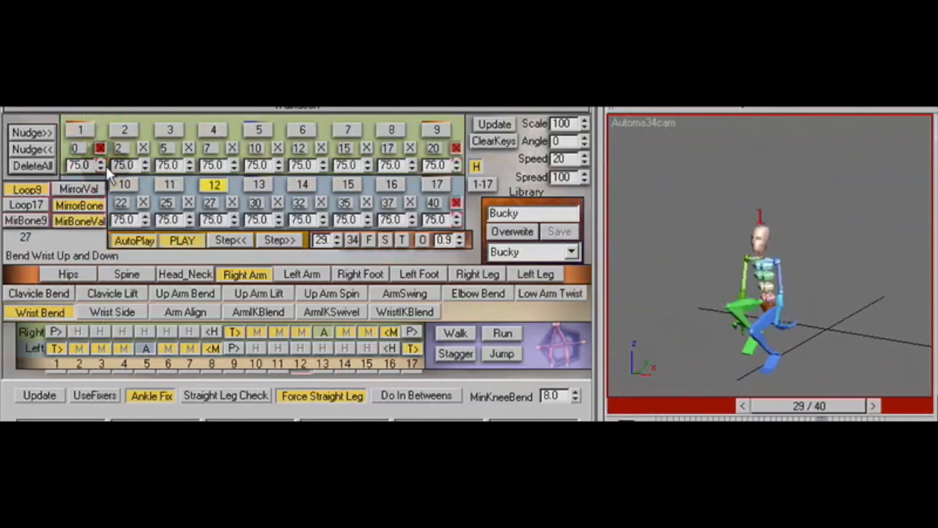
drag(104, 164, 103, 241)
drag(103, 274, 103, 290)
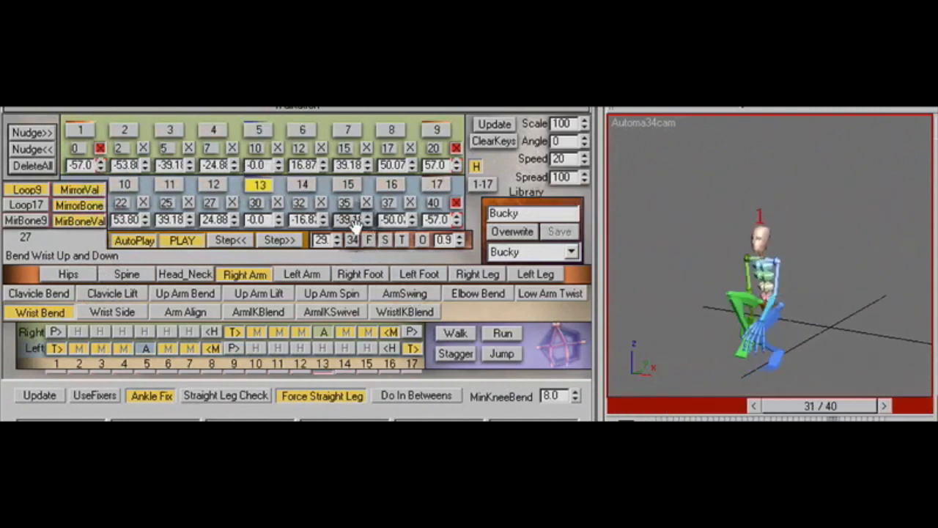
Set the right arm's Clavicle Bend to -35 at key 1 and check the walk in the front camera view.
click(55, 292)
drag(101, 165, 102, 198)
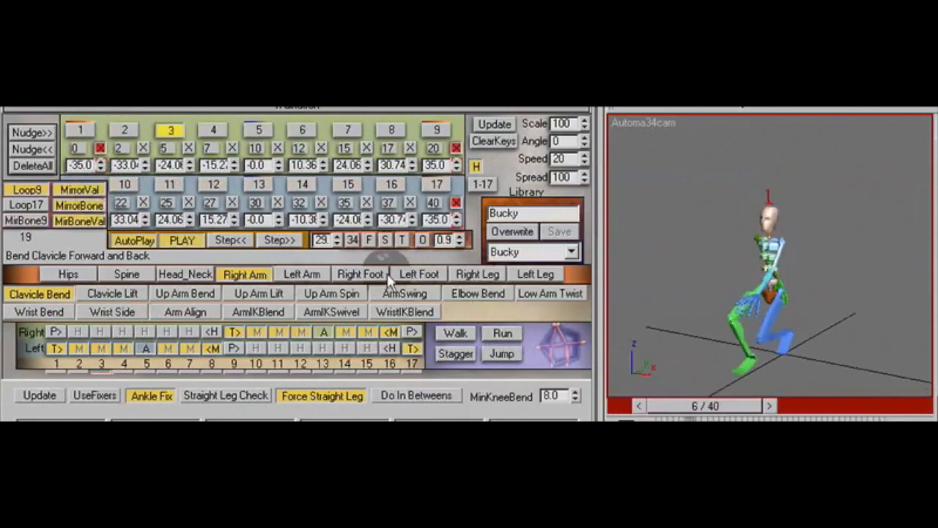
click(372, 240)
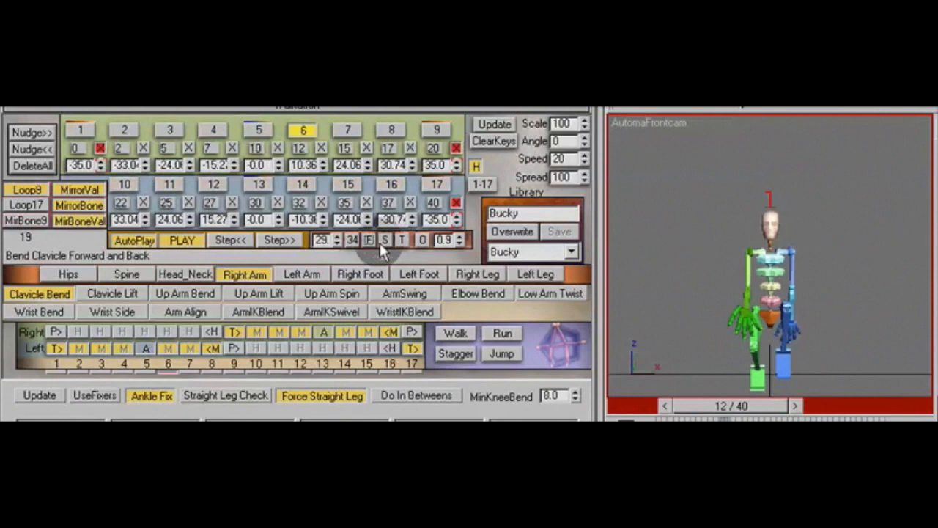
Turn off the mirror options, set Low Arm Twist to 52 at key 1 in the side camera view, and check it in the three-quarter view.
click(385, 240)
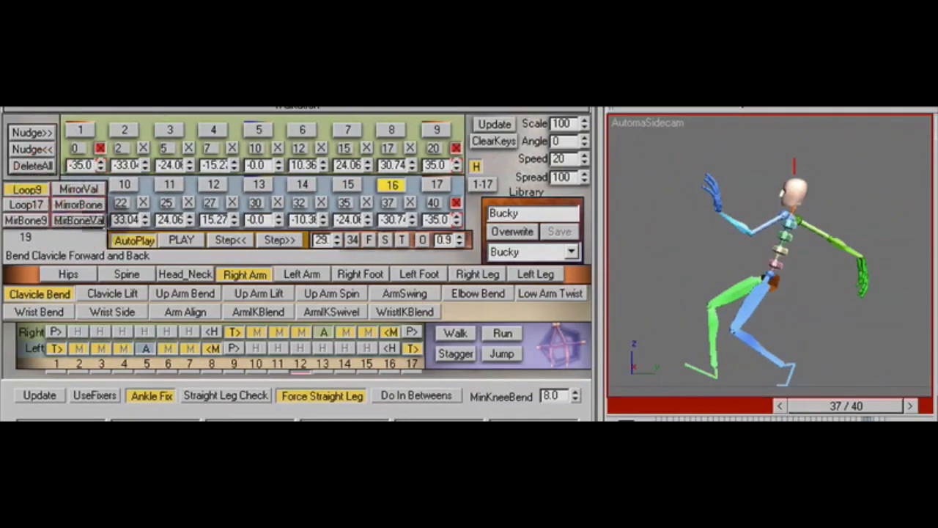
click(551, 294)
click(100, 163)
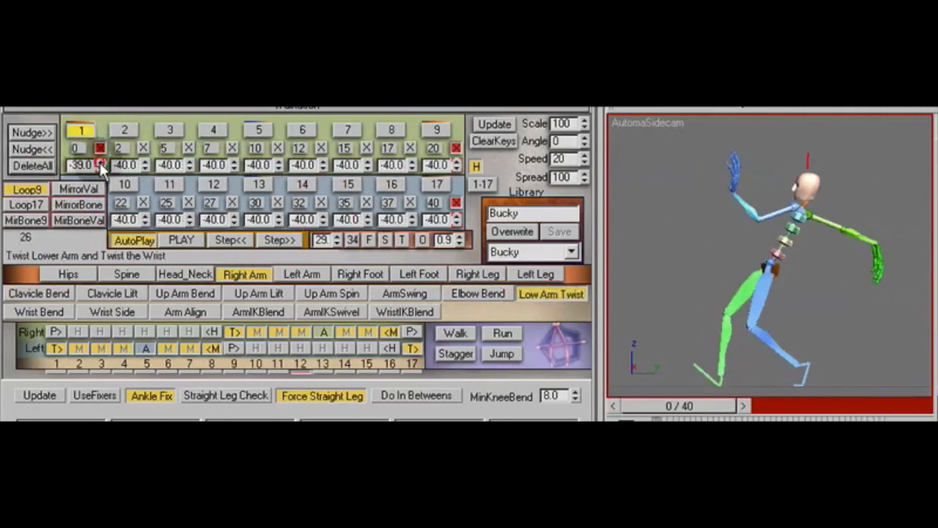
drag(99, 148, 99, 121)
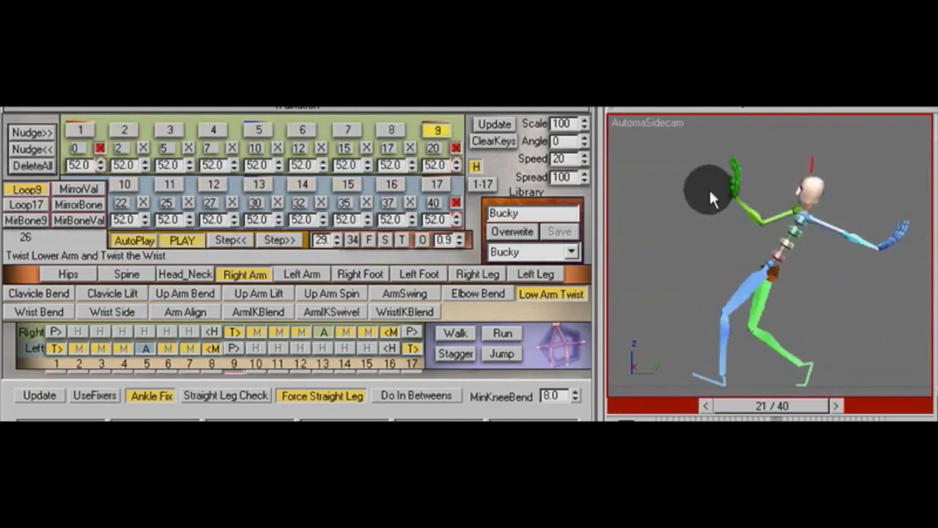
click(351, 240)
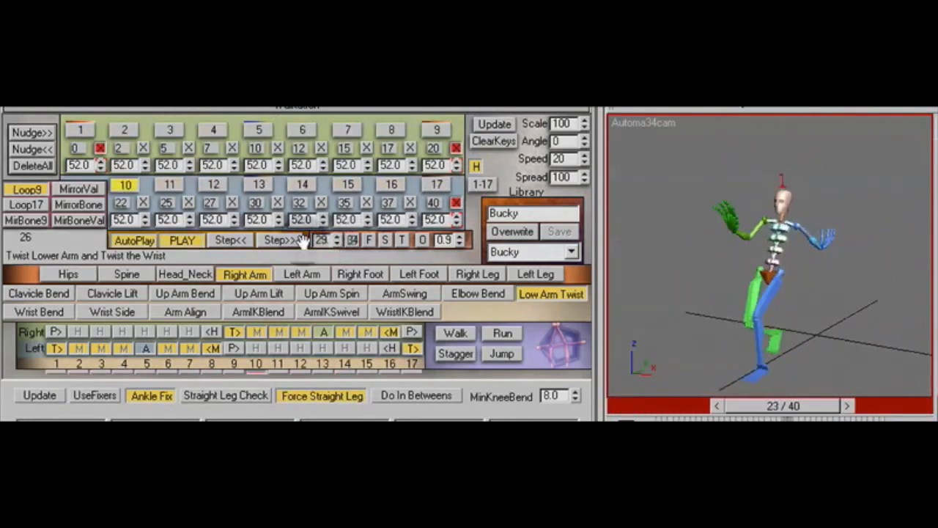
Open the Head Bend channel and, in the side camera view, step through the walk's keys to examine the head motion up to key 4.
click(186, 274)
click(260, 293)
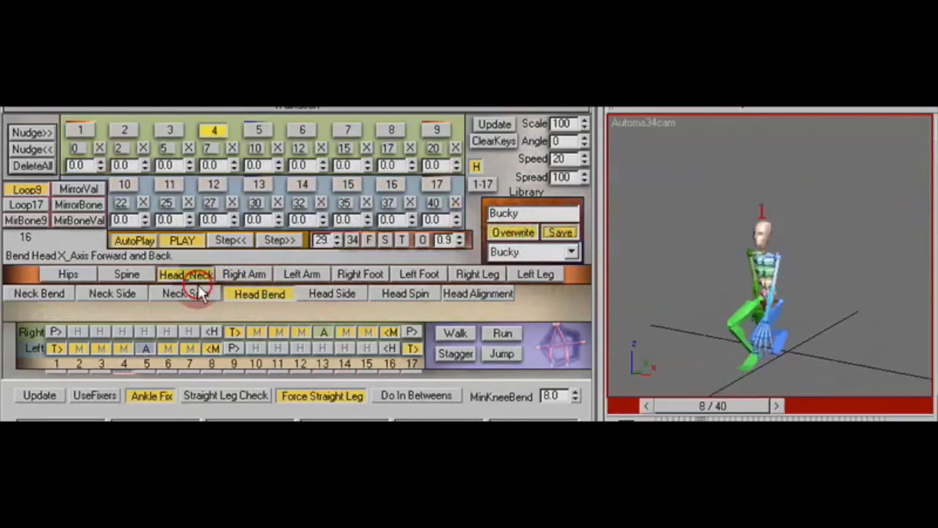
click(383, 241)
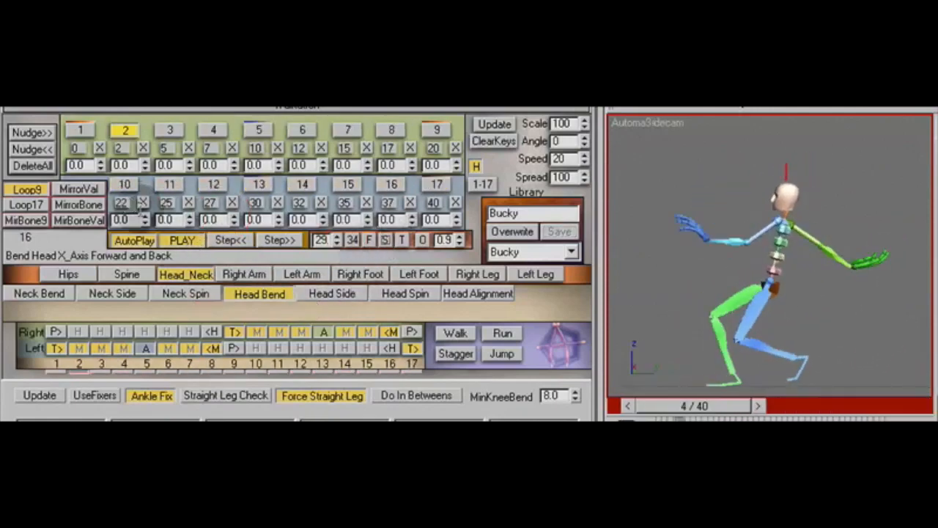
click(280, 240)
click(279, 239)
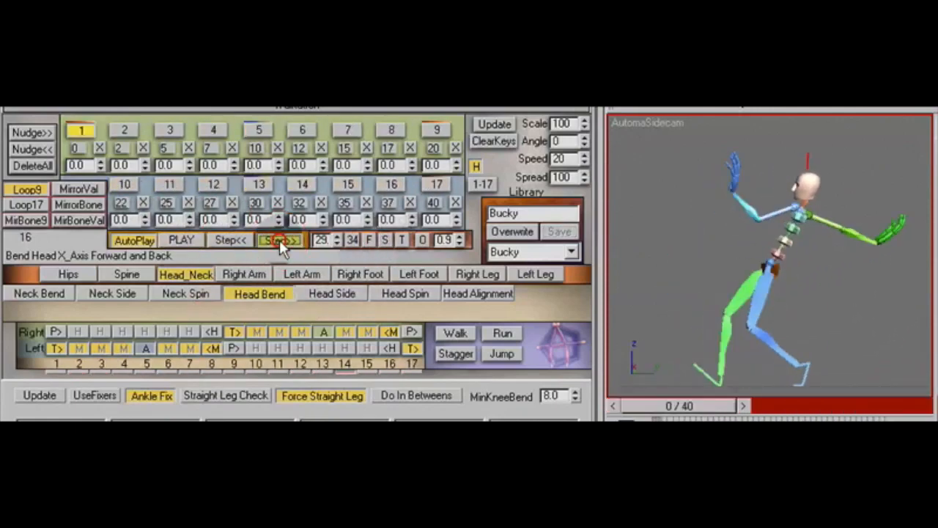
click(279, 240)
click(279, 241)
click(280, 241)
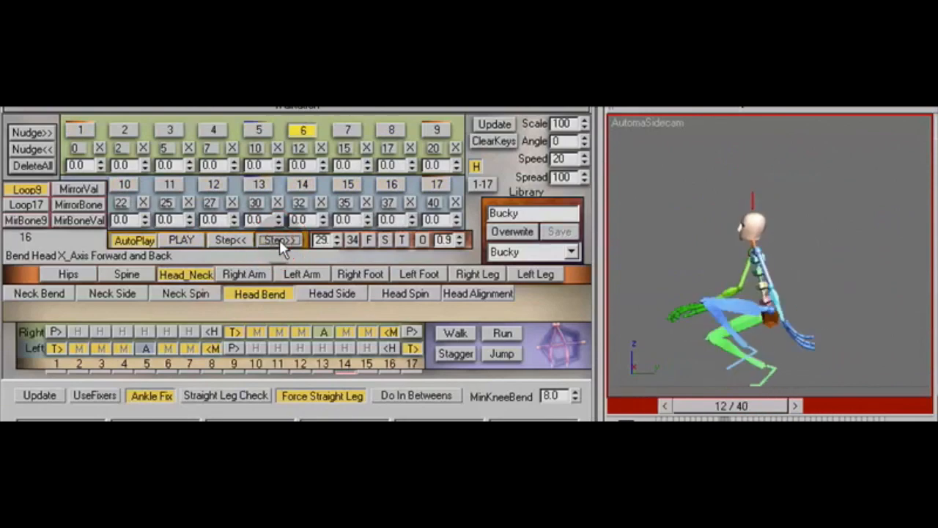
click(233, 241)
click(240, 237)
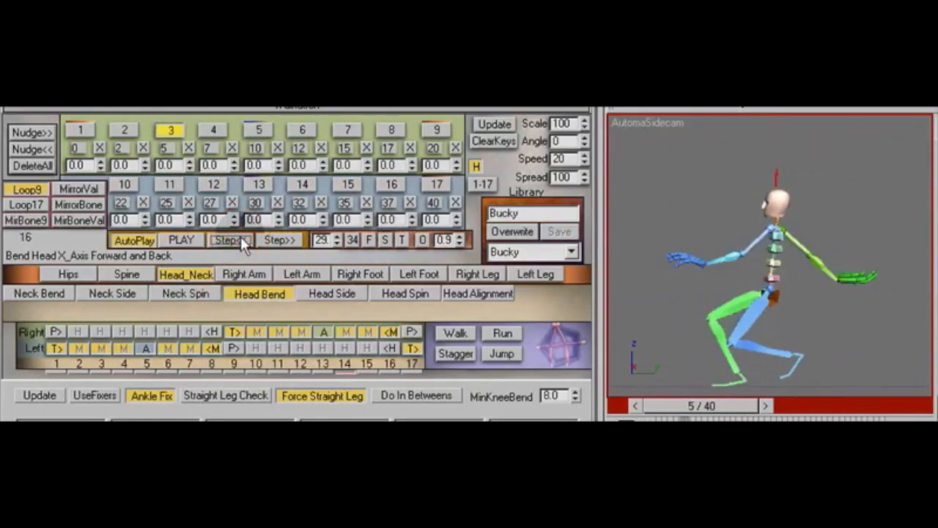
click(279, 239)
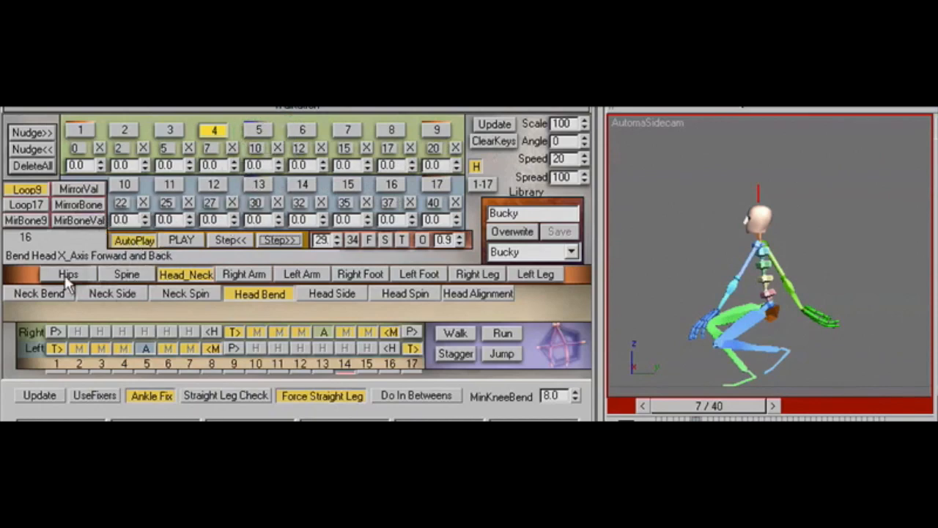
With Loop9 off, set Head Bend to 0 at keys 1 and 17, 57 at key 4, about -75.9 at key 9 and 34 at key 12.
right_click(234, 165)
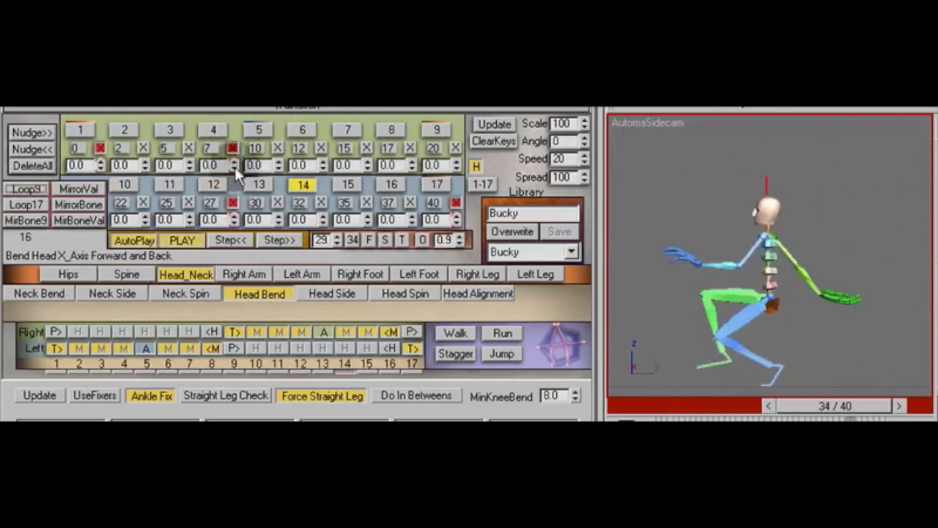
mouse_move(235, 167)
mouse_down()
mouse_move(235, 129)
mouse_move(233, 173)
mouse_up()
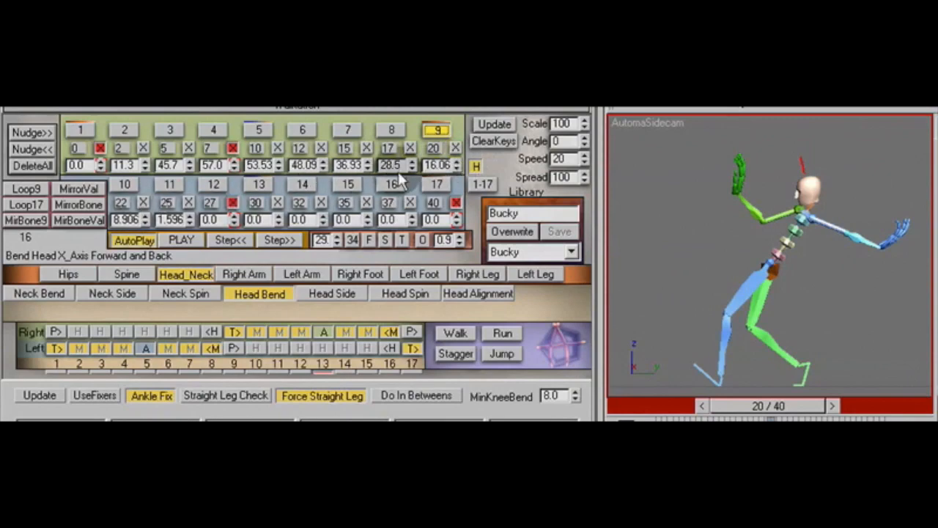
drag(457, 244, 457, 247)
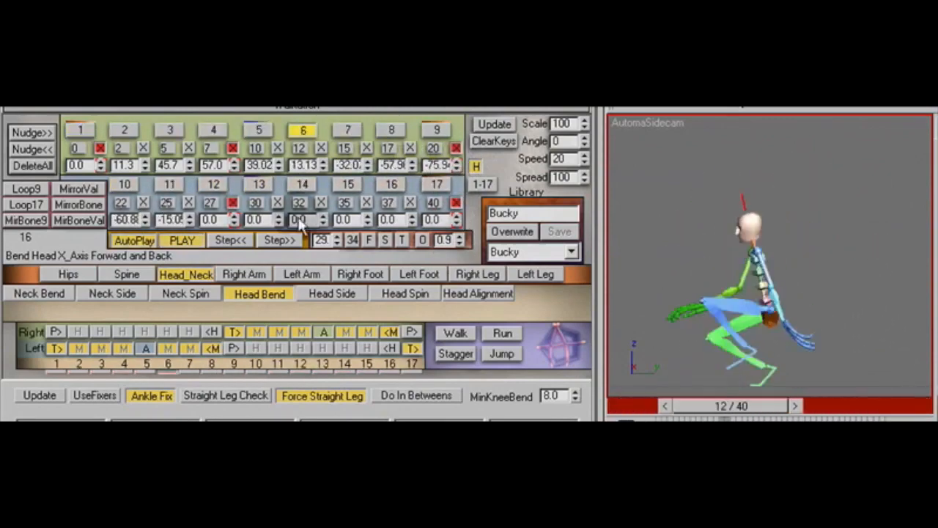
drag(233, 222, 233, 162)
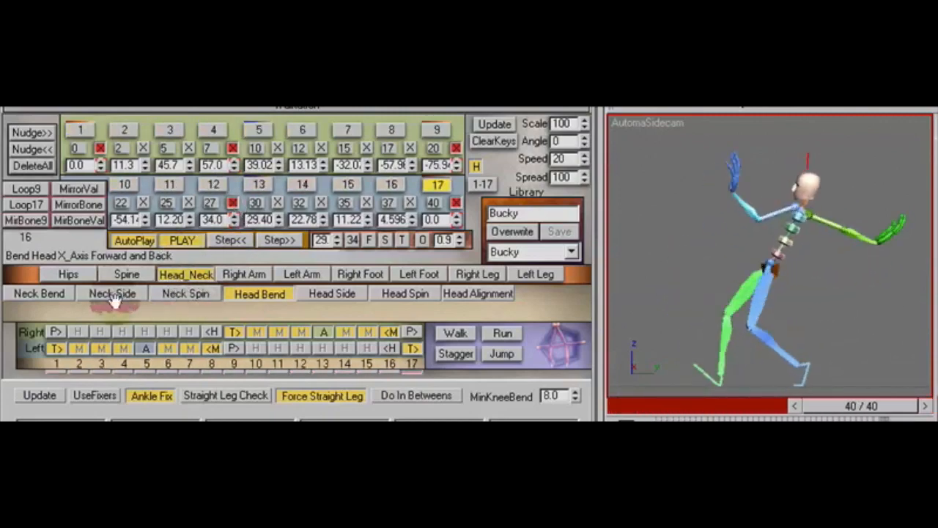
Set Neck Bend to 0 at key 1 and 65 at key 5.
click(43, 293)
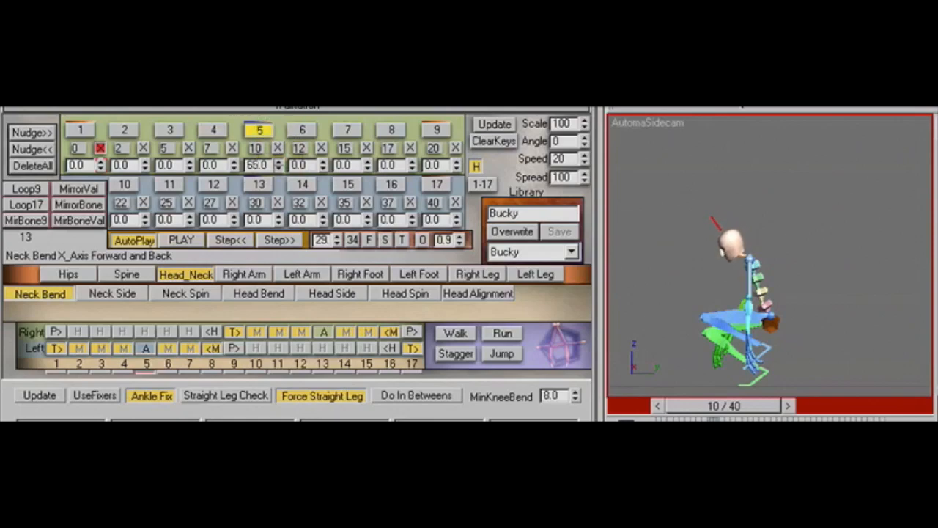
drag(279, 166, 278, 166)
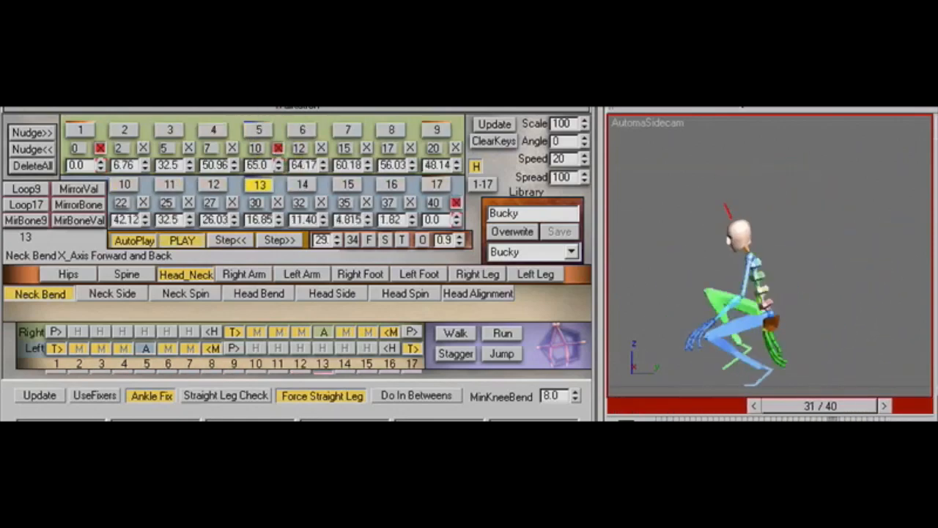
Set Neck Bend to about -39.8 at key 10 and about 47.1 at key 14.
click(145, 218)
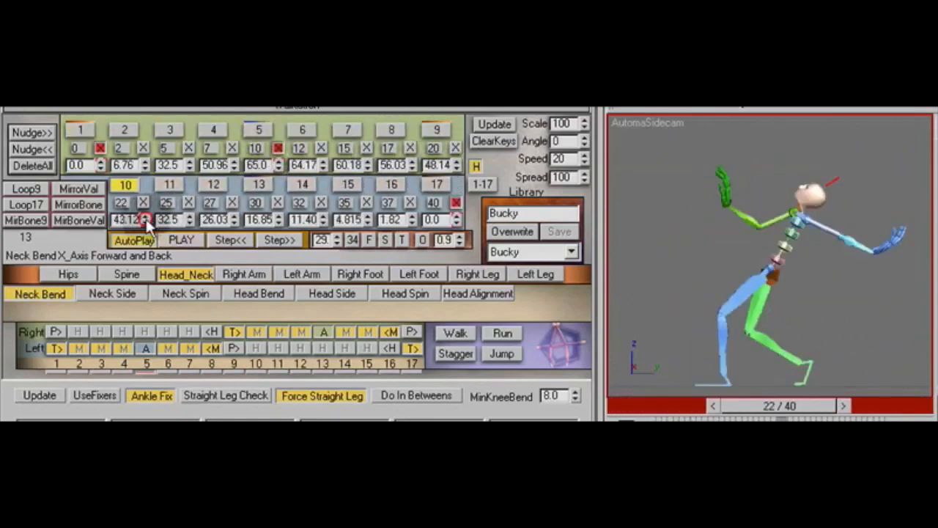
drag(148, 294, 148, 293)
drag(322, 220, 323, 137)
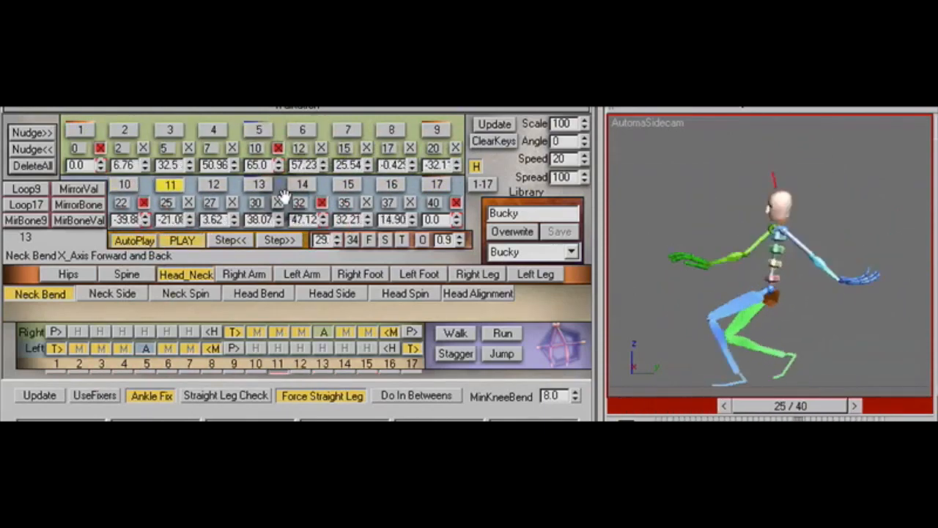
Set Spine3 Bend to 0 at keys 1 and 17, 24 at key 5 and about -35.7 at key 13.
click(126, 274)
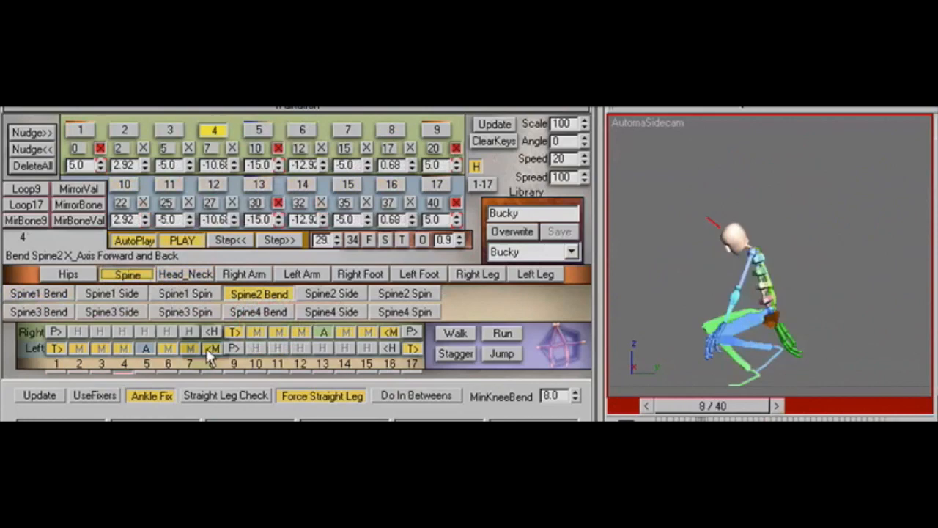
click(59, 315)
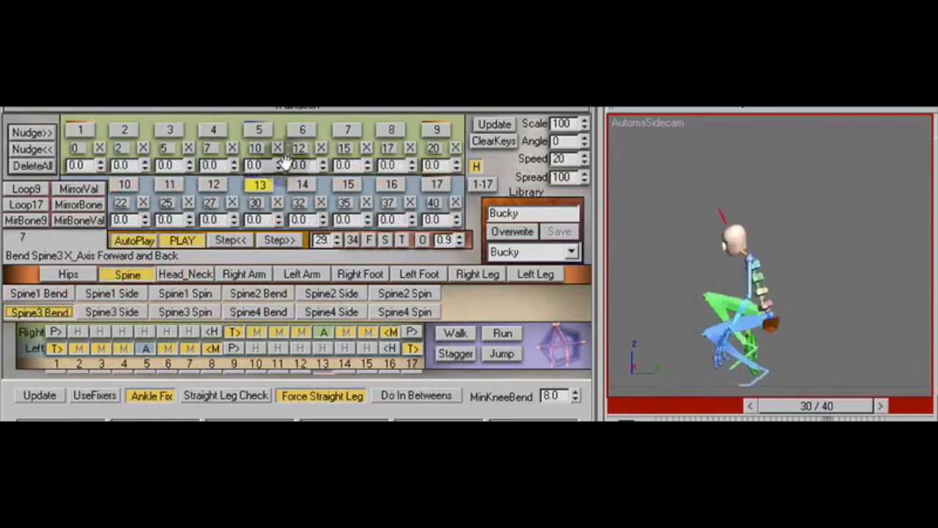
drag(280, 165, 279, 151)
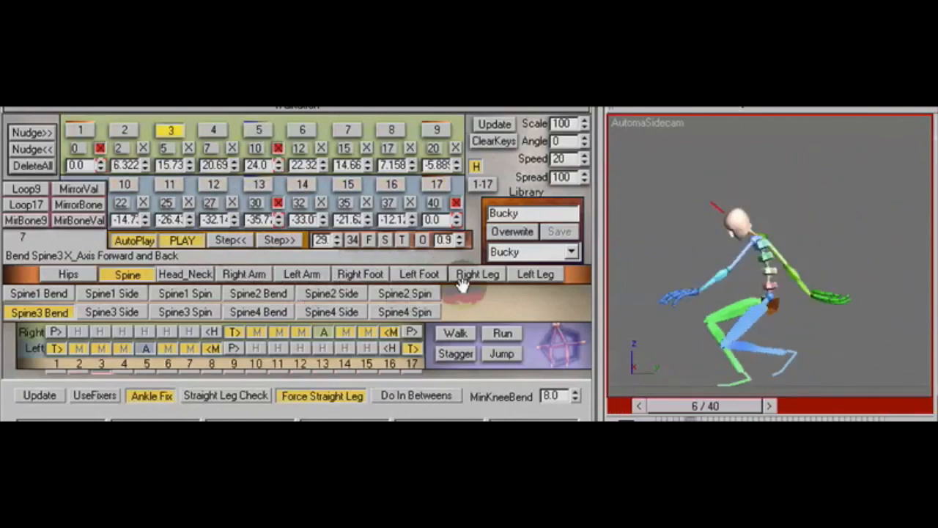
Open the Hip Side X channel in the front camera view and set key 1 to -15.
click(102, 272)
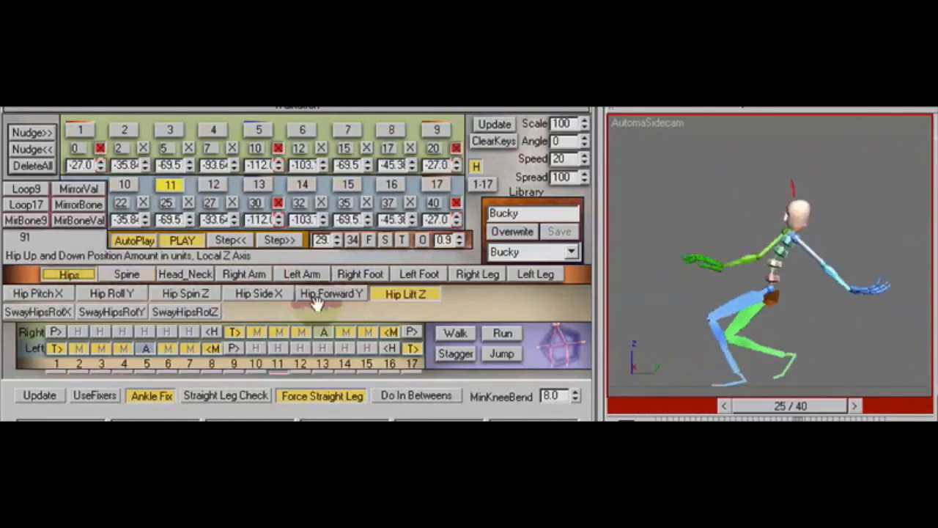
click(268, 295)
click(370, 240)
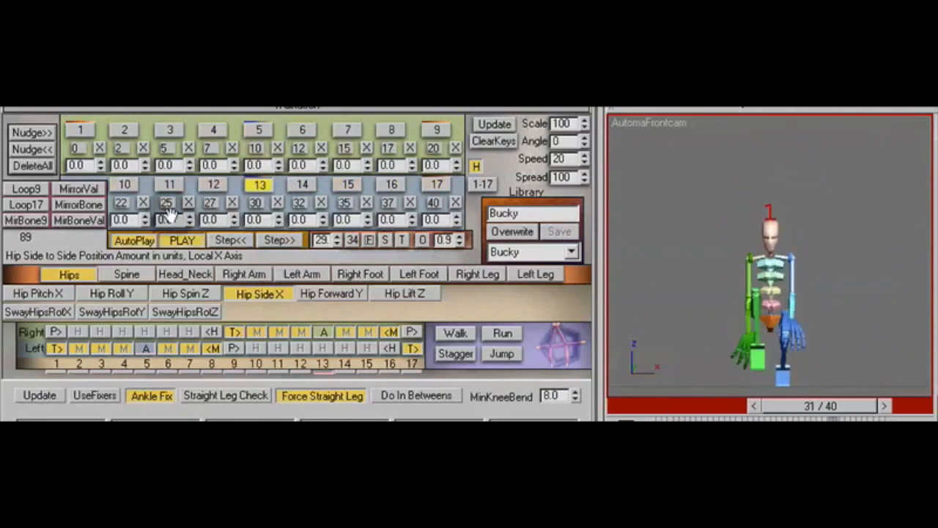
click(102, 163)
click(101, 162)
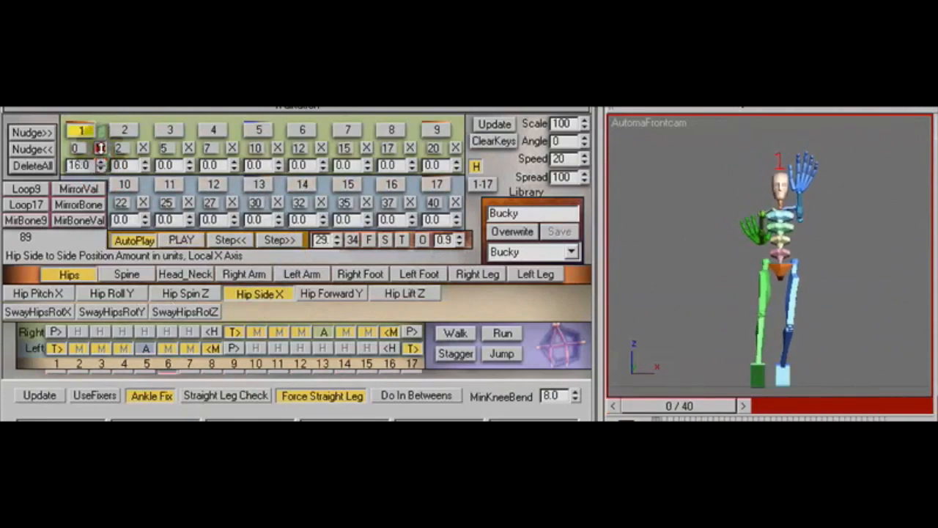
drag(101, 173, 102, 177)
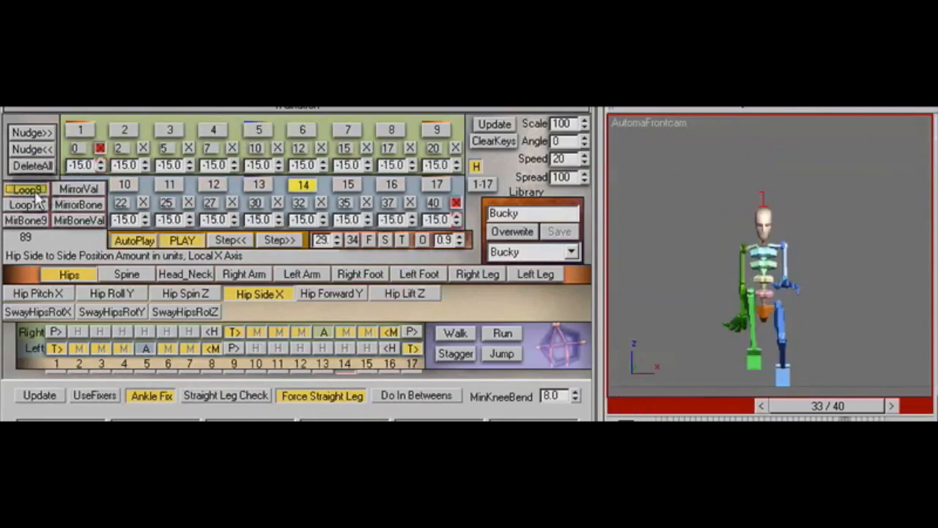
Turn on Loop9 and MirrorVal for Hip Side X and set its key 1 to -16.
click(26, 189)
click(79, 189)
click(101, 162)
click(101, 164)
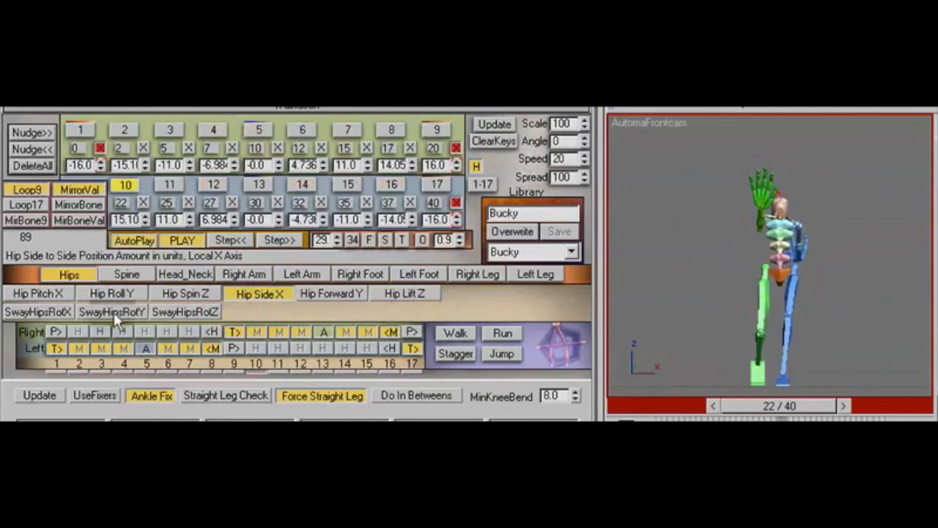
Set SwayHipsRotZ to 17 at key 1, switch to the side camera view and raise it to 64.
click(185, 312)
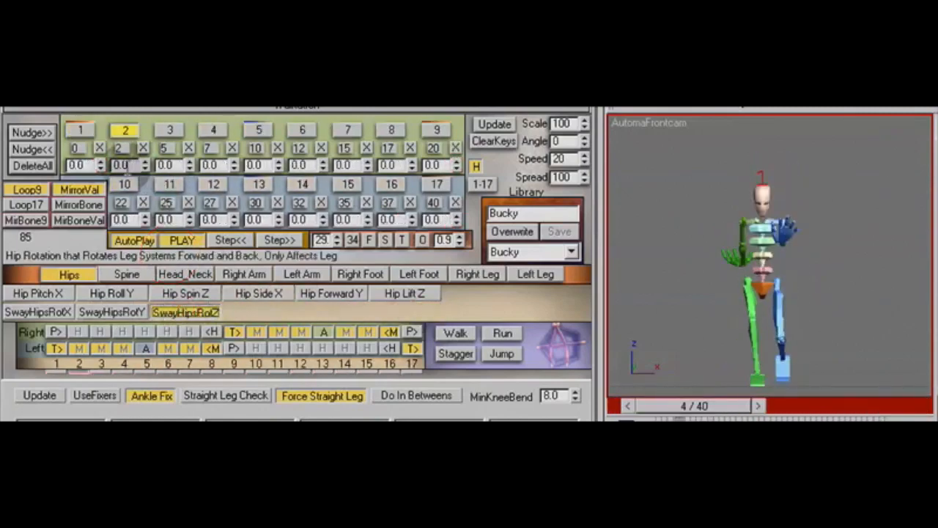
drag(101, 165, 102, 153)
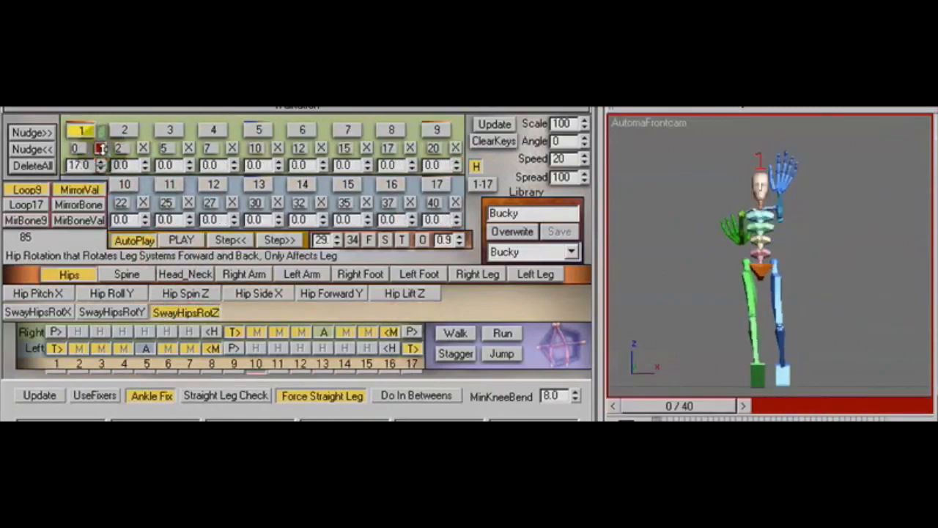
click(350, 240)
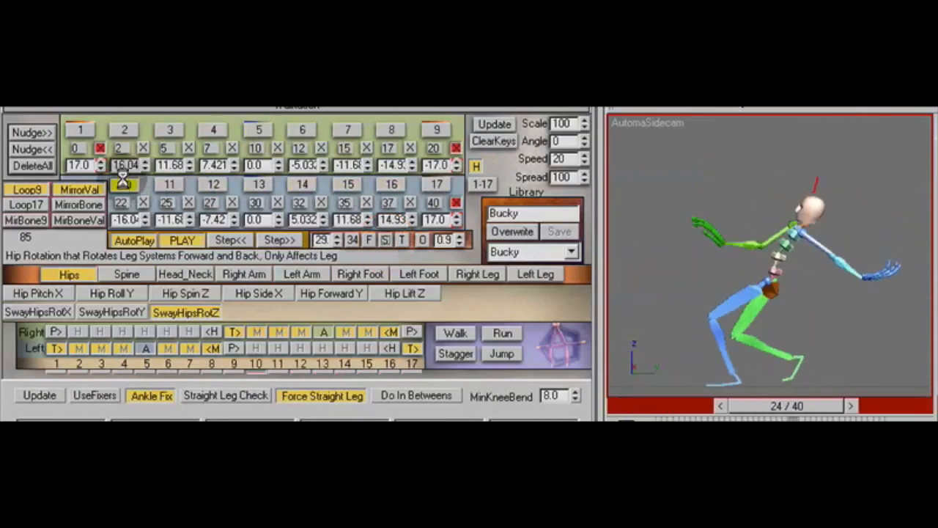
drag(100, 166, 103, 153)
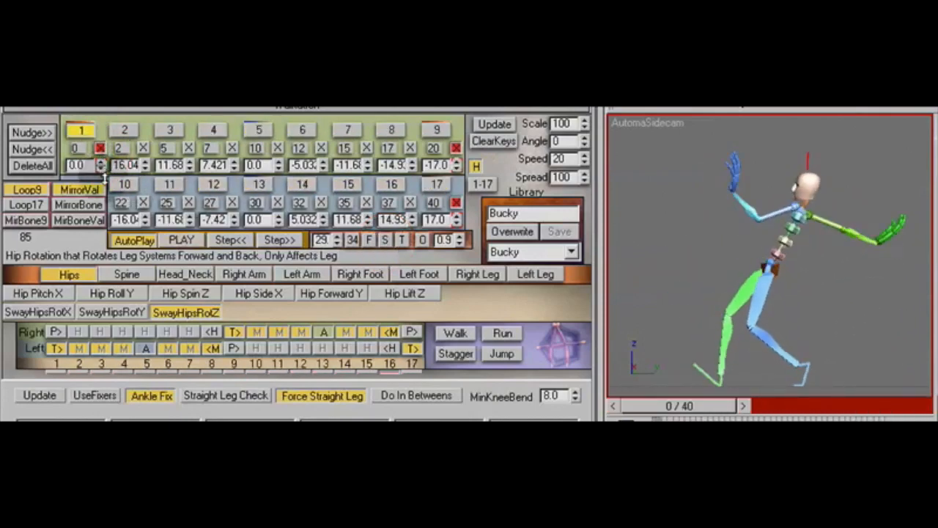
drag(116, 120, 115, 120)
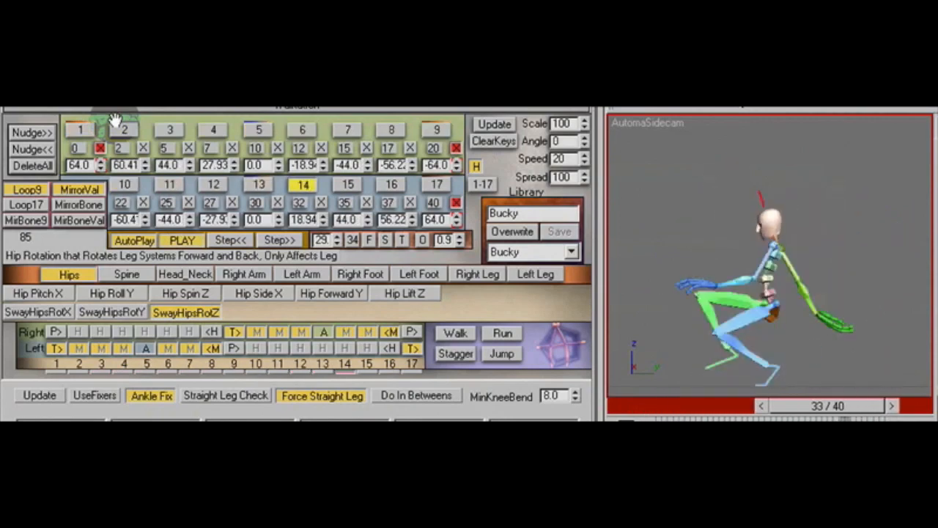
In the front camera view, set Spine1 Side to -21 at key 1 with Loop9 and MirrorVal on.
click(126, 275)
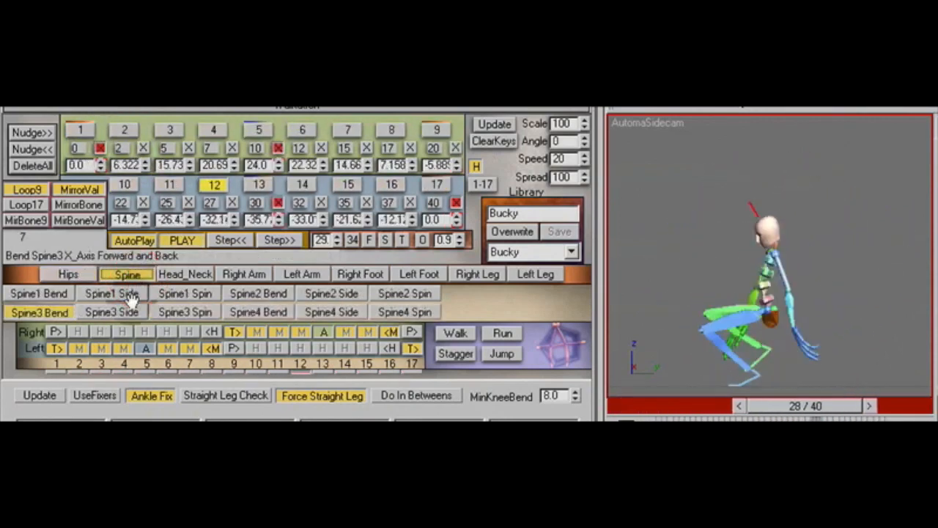
click(129, 293)
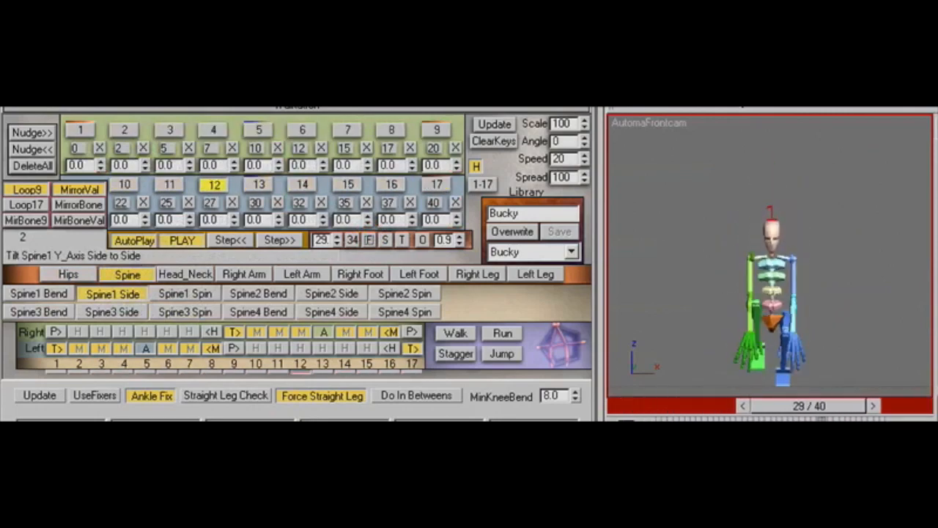
click(102, 162)
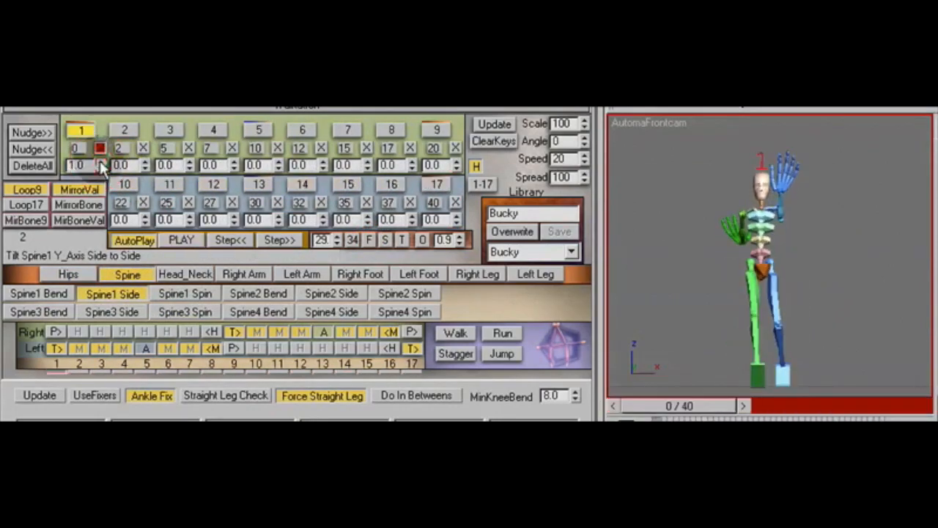
drag(100, 149, 100, 146)
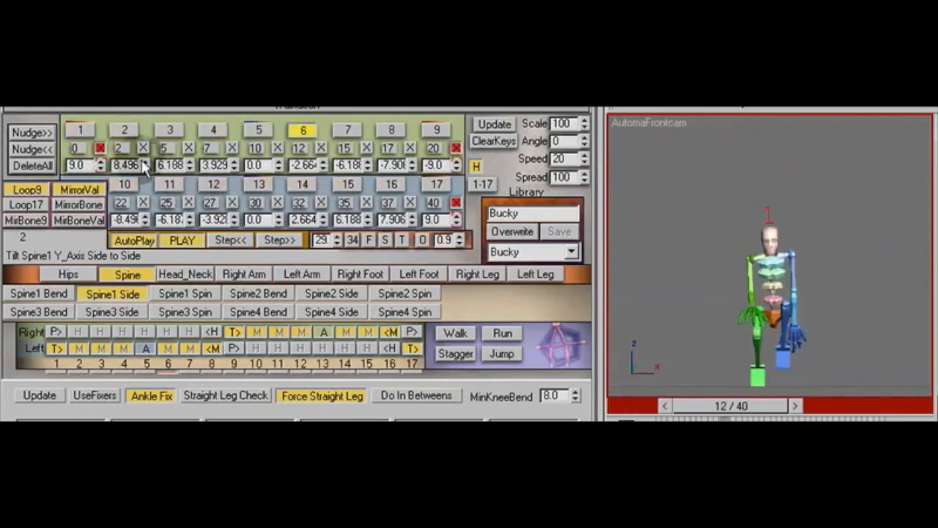
click(101, 189)
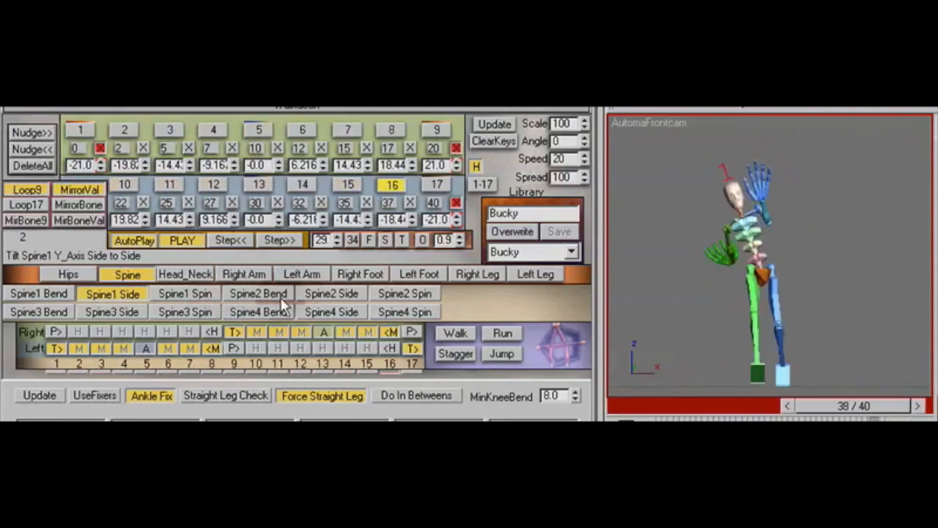
Set Spine2 Side to 9 and Spine3 Side to 18 at key 1.
click(332, 293)
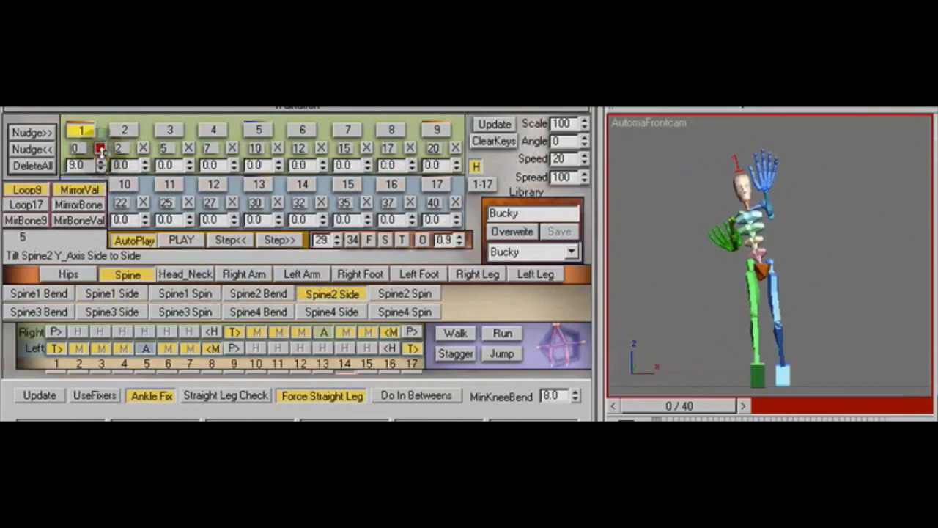
click(100, 150)
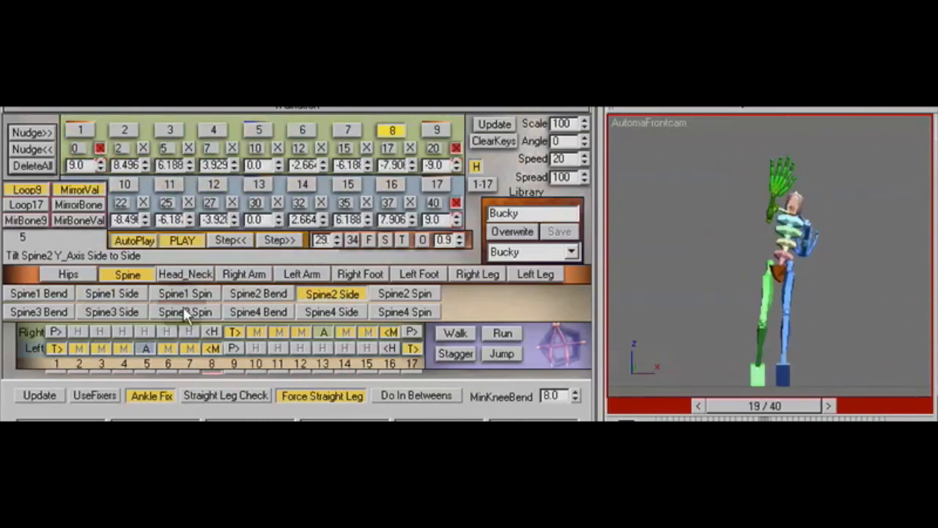
click(126, 314)
drag(101, 165, 100, 172)
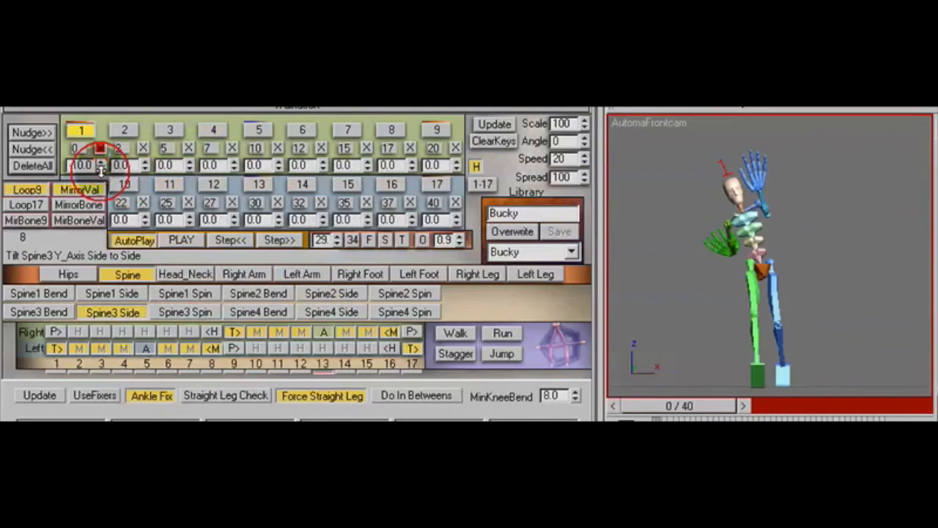
click(101, 149)
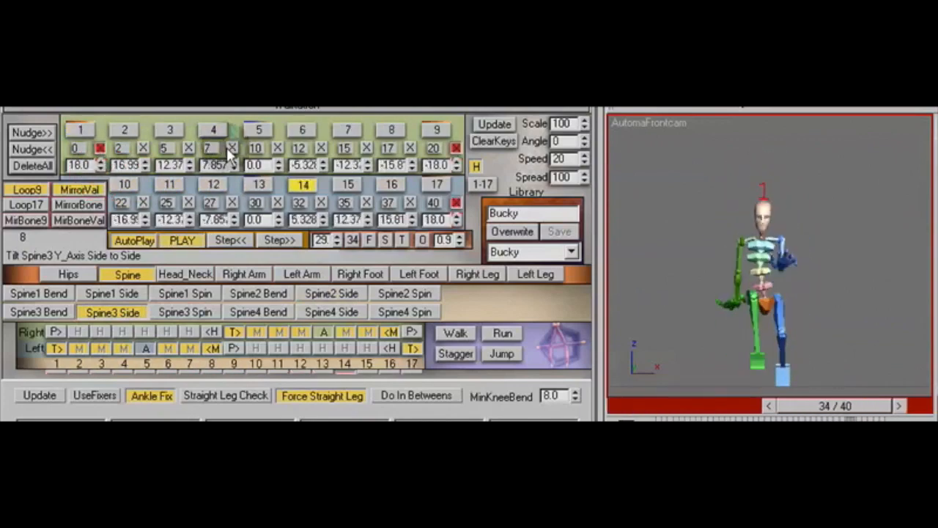
Overwrite the Bucky walk in the library and set its Scale to 200 in the three-quarter camera view.
click(517, 232)
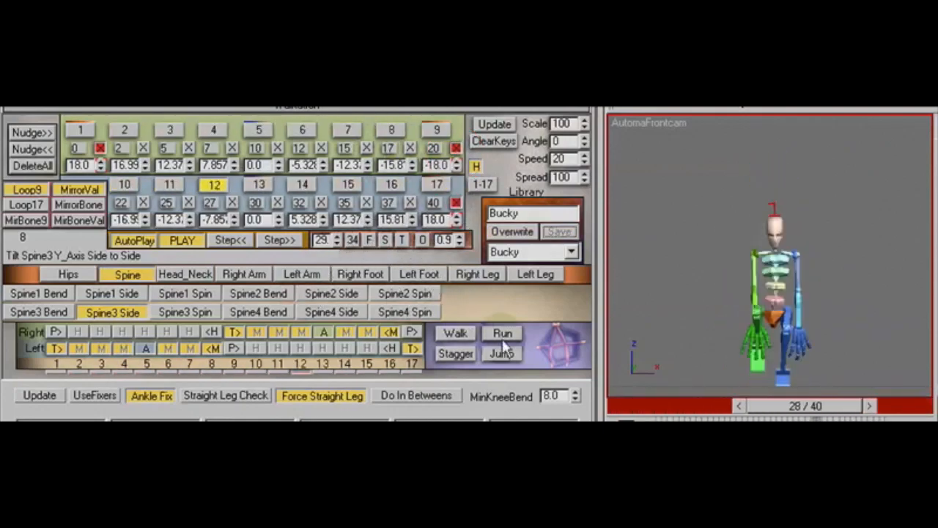
click(352, 240)
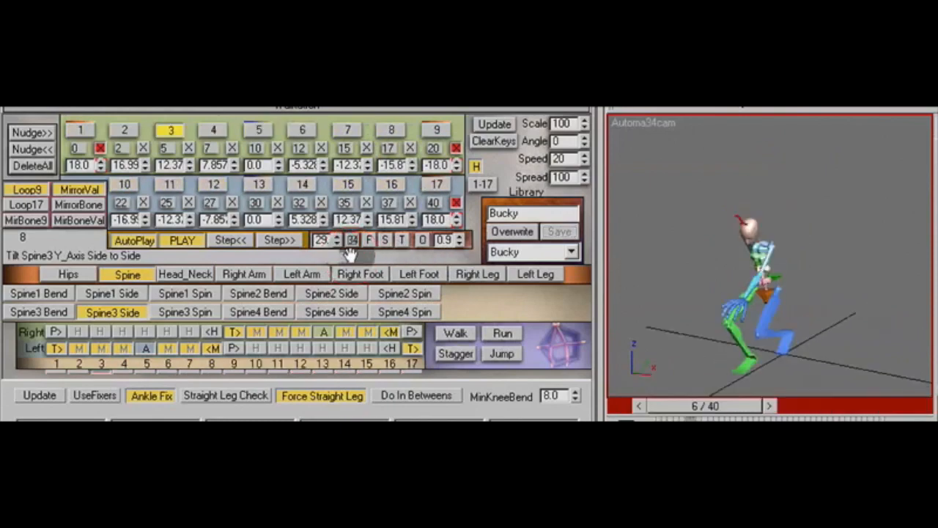
double_click(575, 124)
text(200)
key(Return)
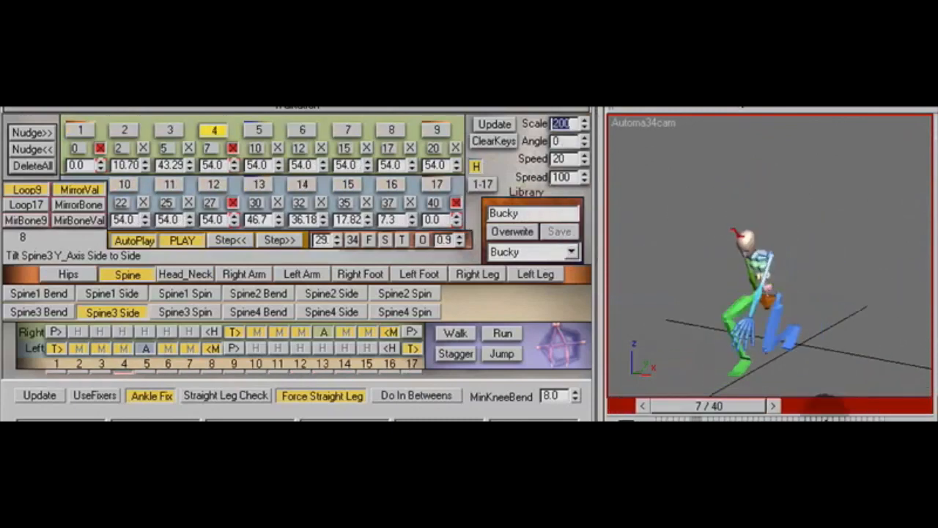
Turn off Force Straight Leg and turn on Straight Leg Check and UseFixers.
click(156, 416)
click(135, 396)
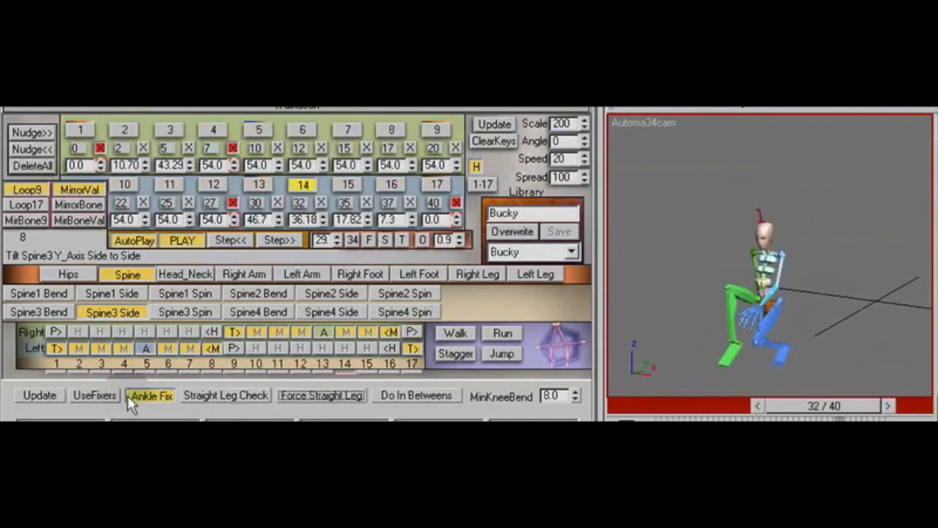
click(220, 397)
click(110, 400)
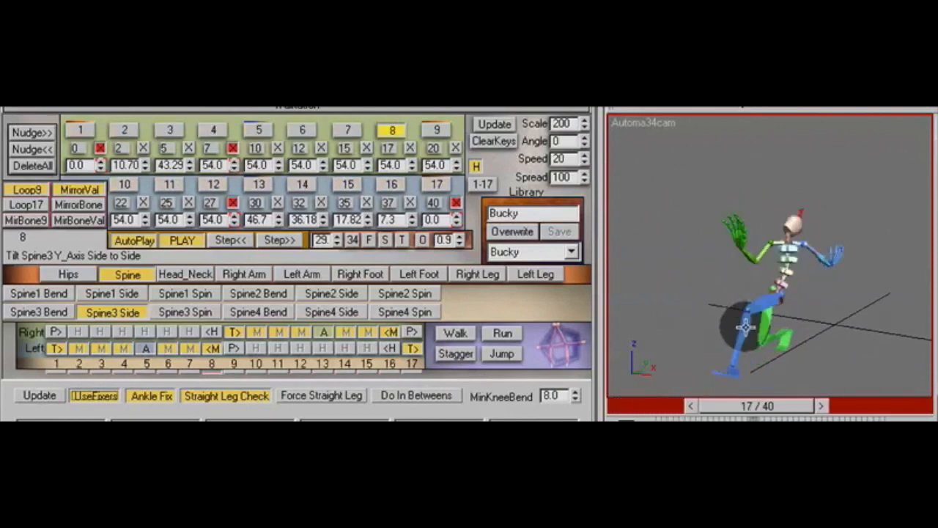
Reset MinKneeBend to 0, turn Force Straight Leg back on, and raise MinKneeBend to 3.8.
right_click(575, 396)
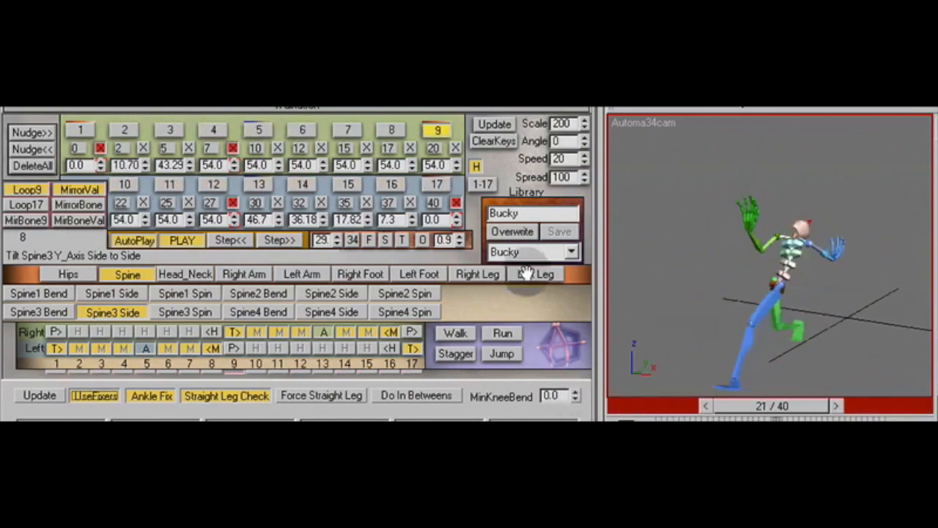
click(313, 397)
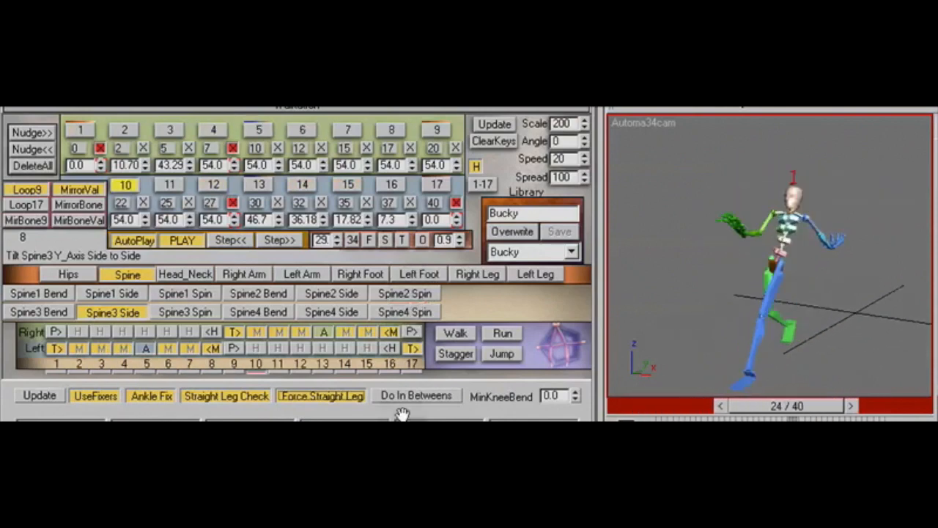
Set the walk's Scale to 300.
double_click(562, 123)
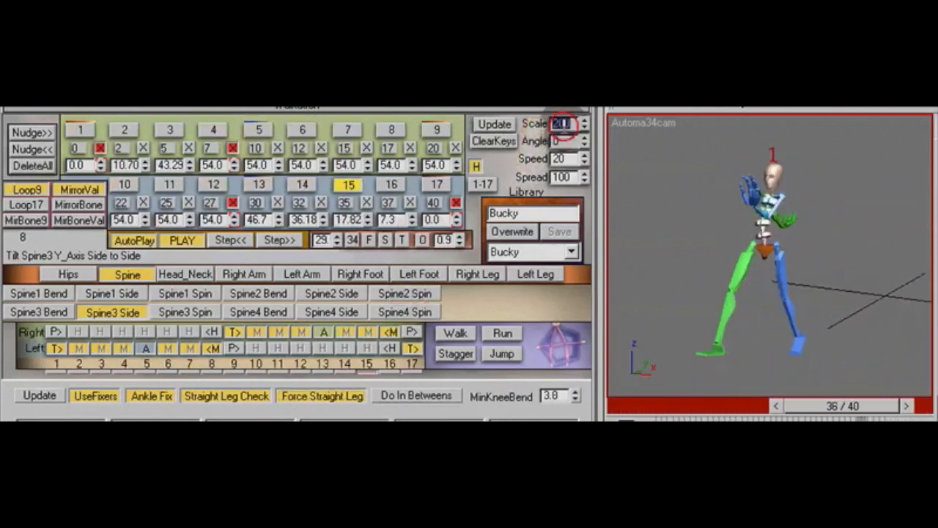
text(300)
key(Return)
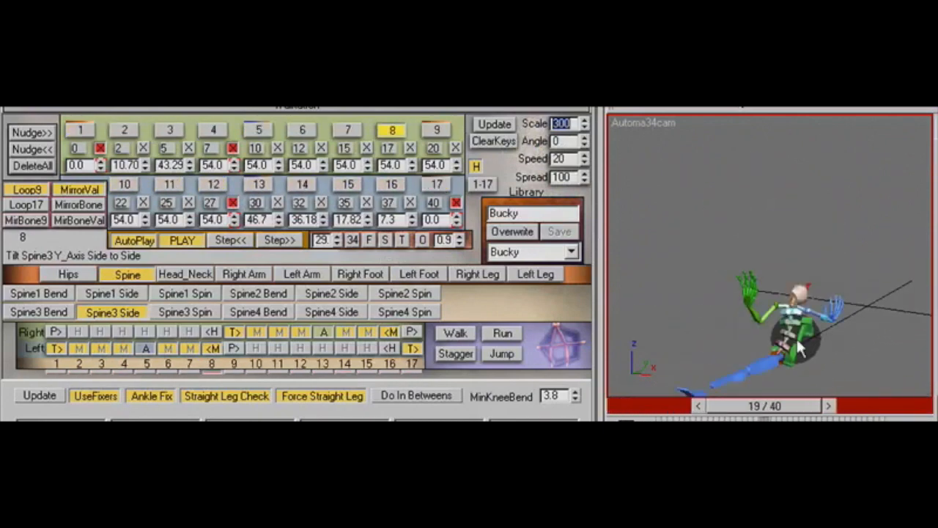
Stop playback in the side camera view and step through the keys to examine the legs and feet in the enlarged stride.
click(385, 240)
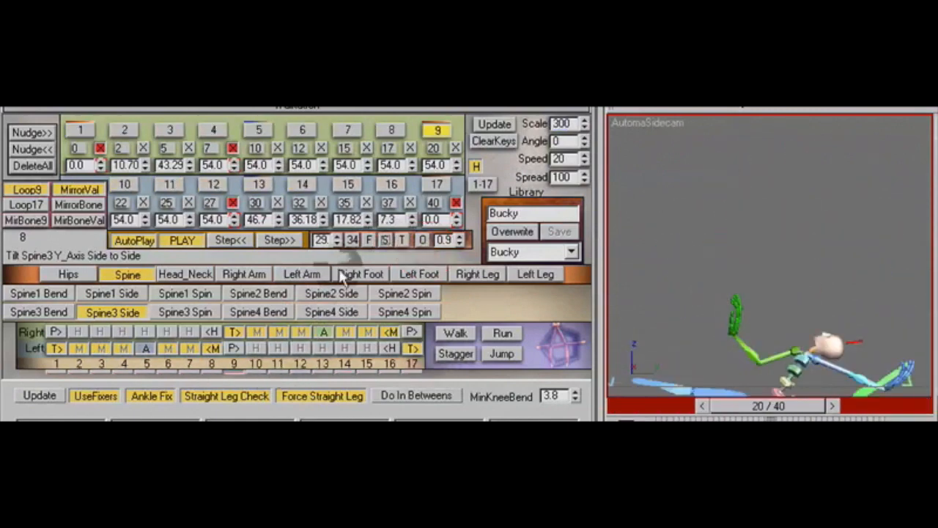
click(292, 240)
click(292, 241)
click(292, 241)
click(291, 241)
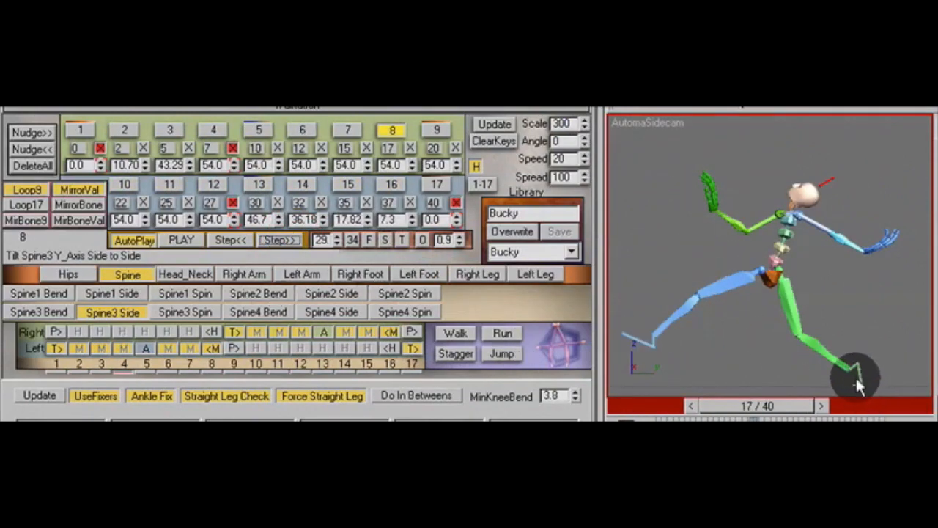
drag(848, 366, 855, 378)
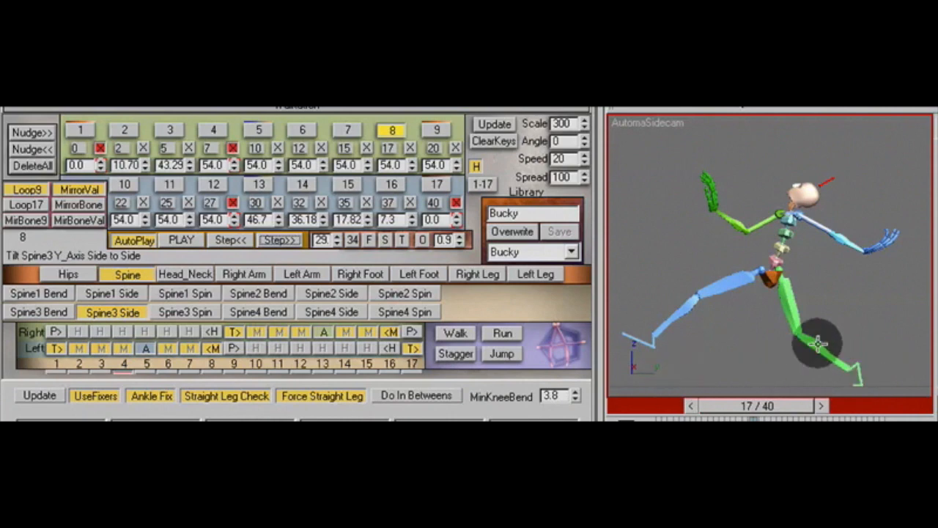
click(848, 344)
click(776, 293)
click(844, 359)
click(557, 343)
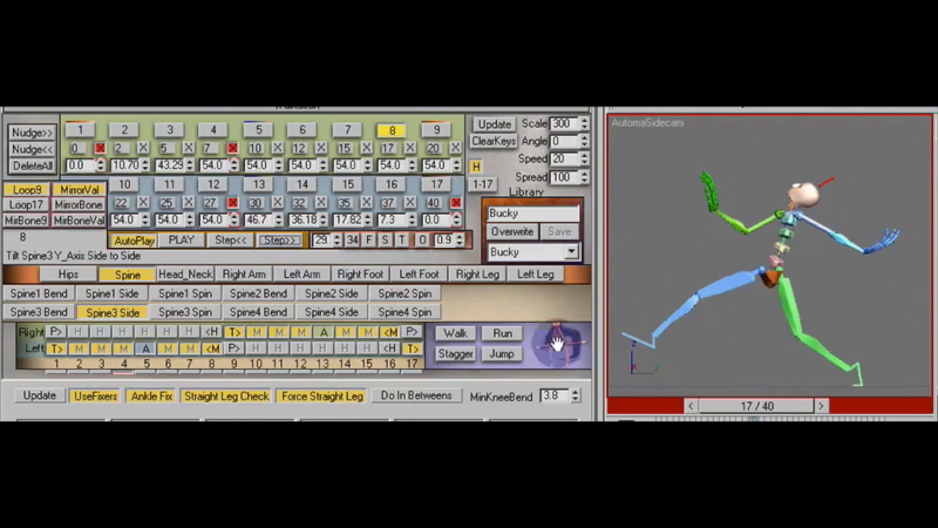
Turn off Force Straight Leg and set the walk's Scale to 20.
click(318, 396)
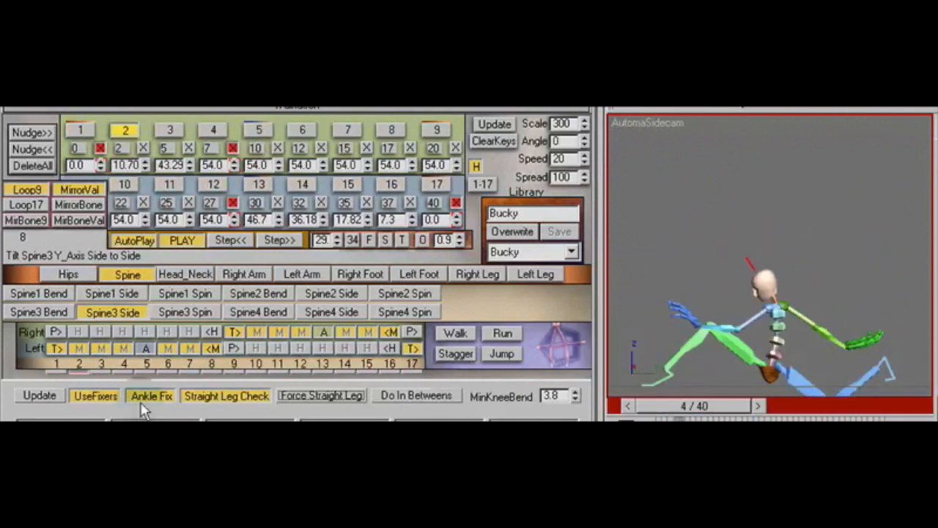
double_click(562, 123)
text(20)
key(Return)
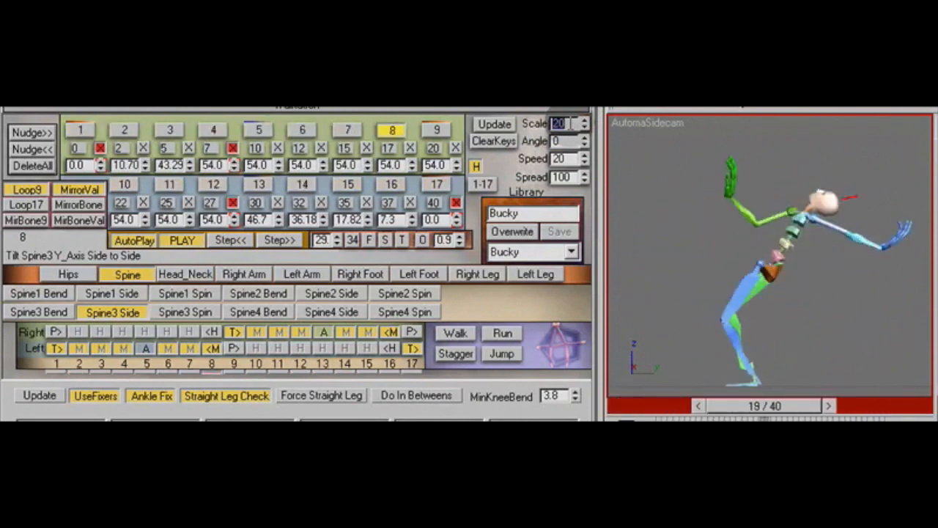
Set the walk's Scale to 100 and display the right foot's Heel Lift values.
text(100)
key(Return)
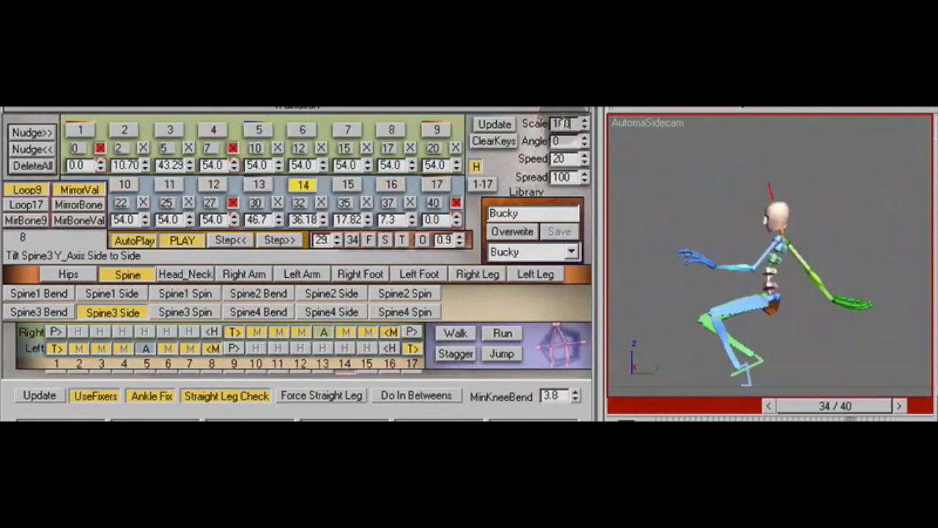
click(361, 273)
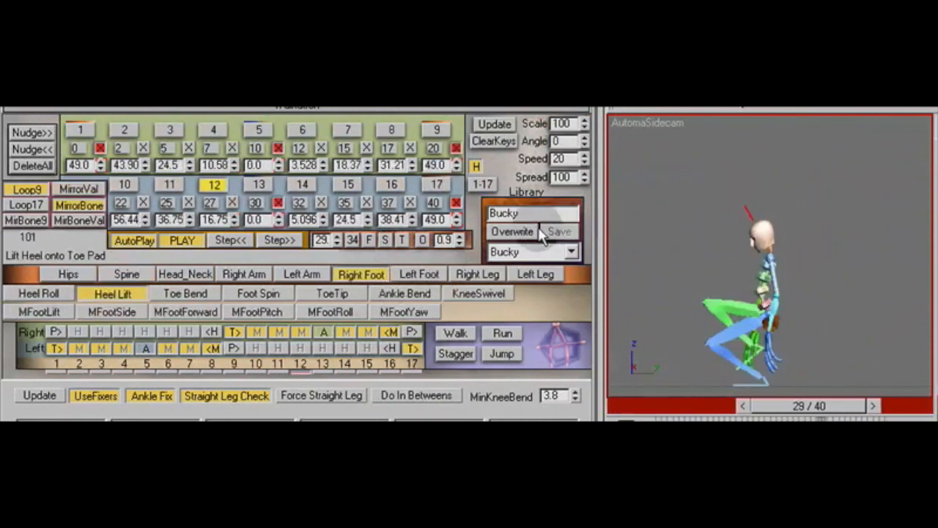
Overwrite the Bucky walk in the library and save it.
click(517, 232)
click(561, 231)
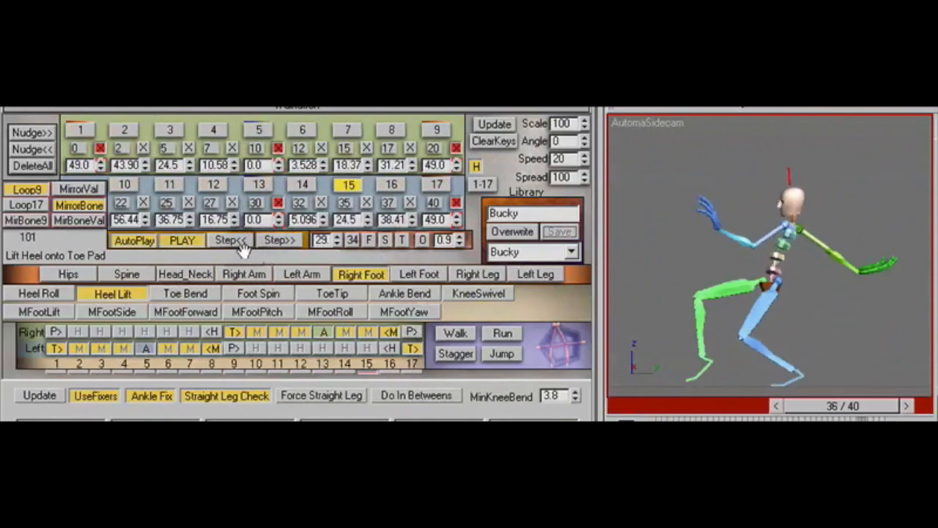
Stop playback and step forward through the keys to examine the body pose in the side camera view.
click(278, 240)
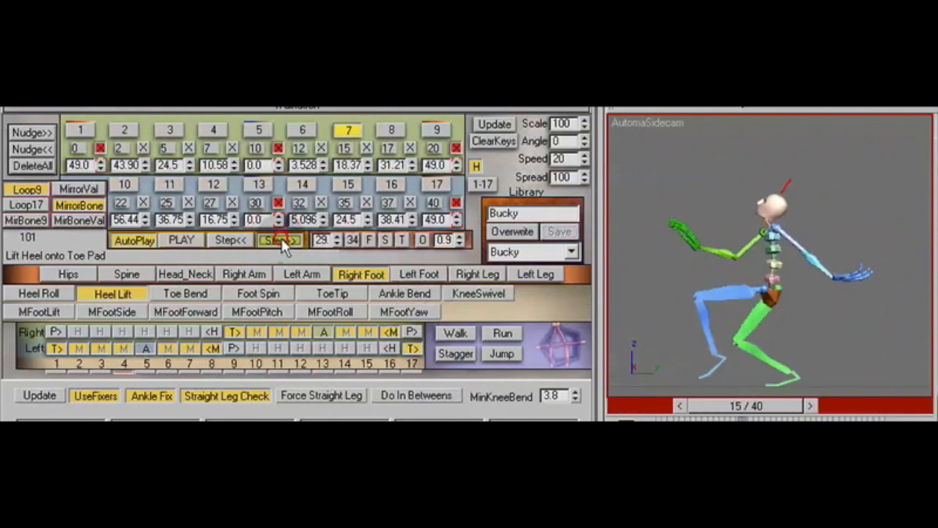
click(737, 249)
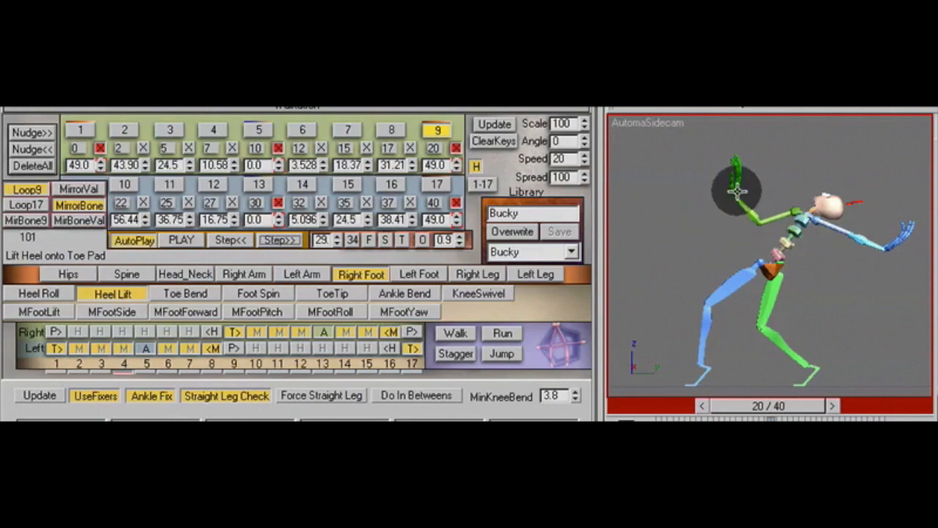